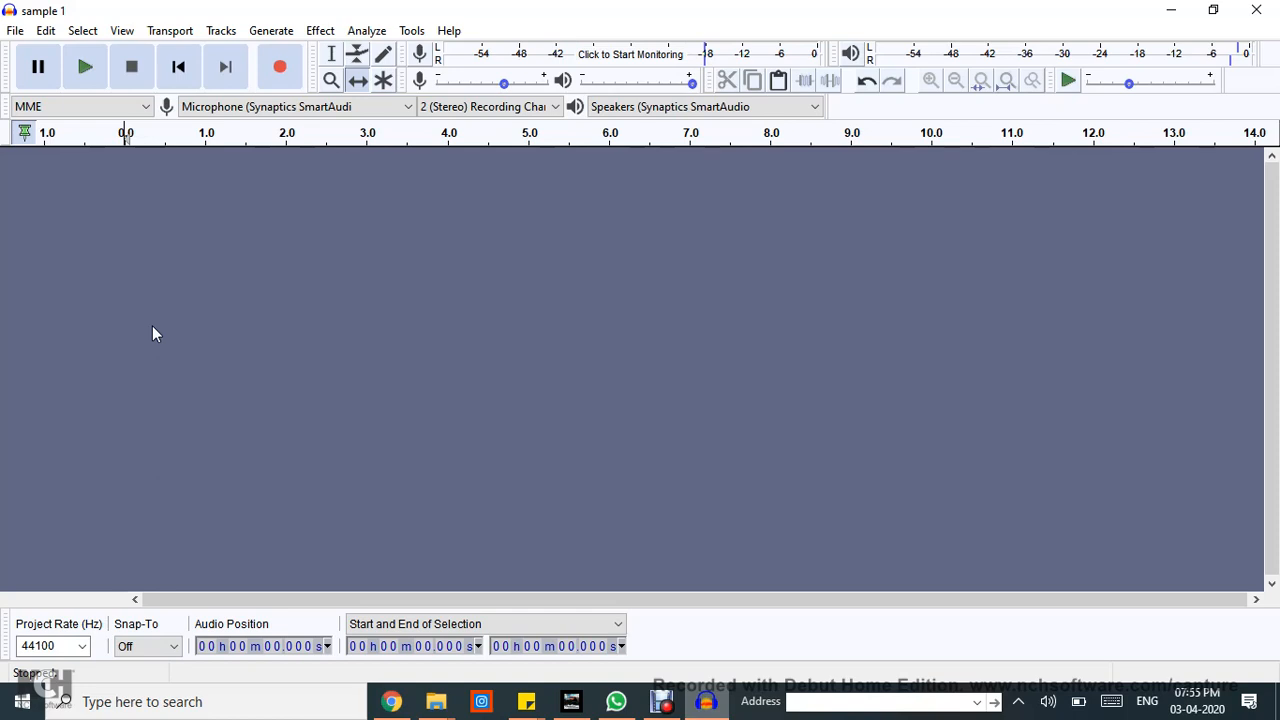
Import the audio file "recording" into the project and play back its beginning.
left_click(14, 31)
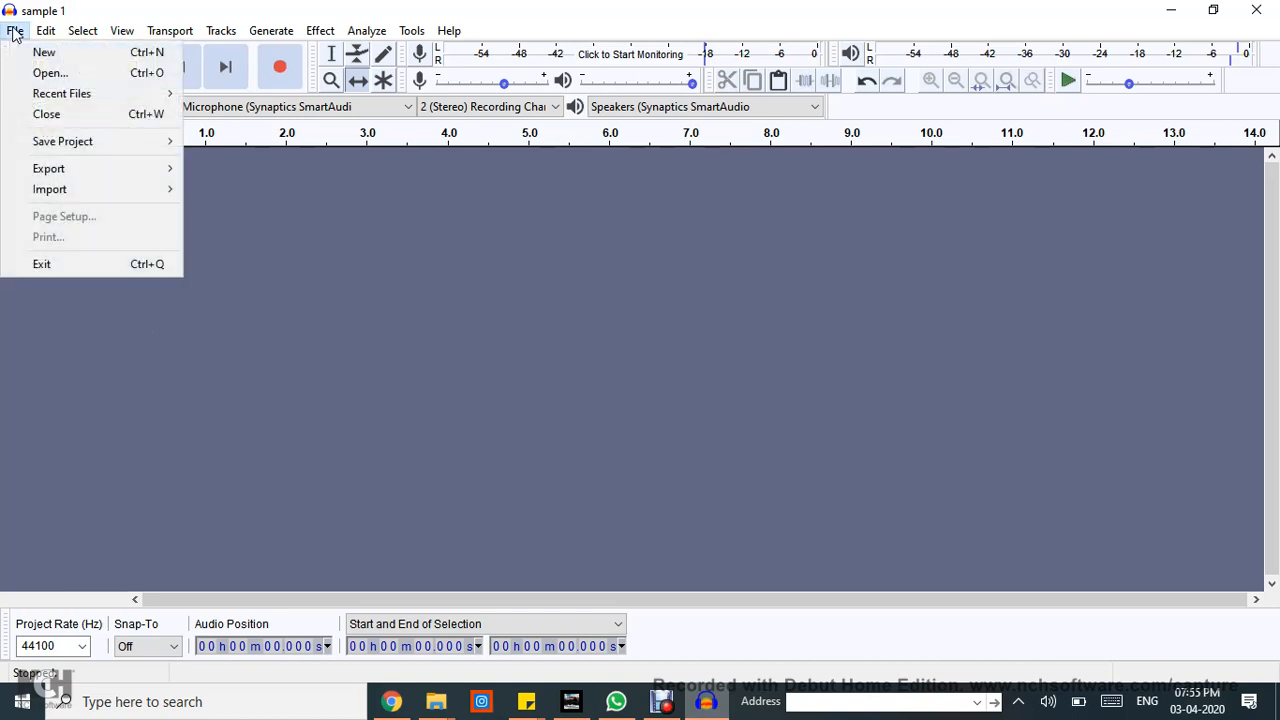
mouse_move(52, 190)
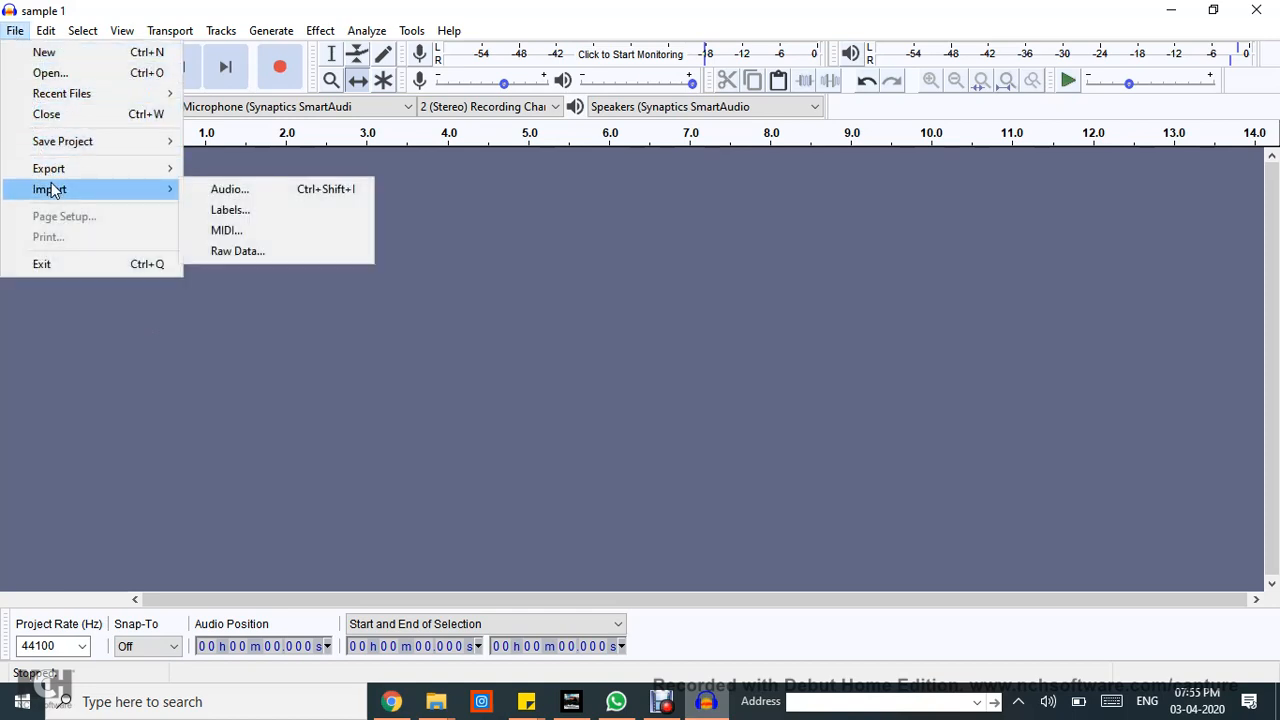
left_click(197, 189)
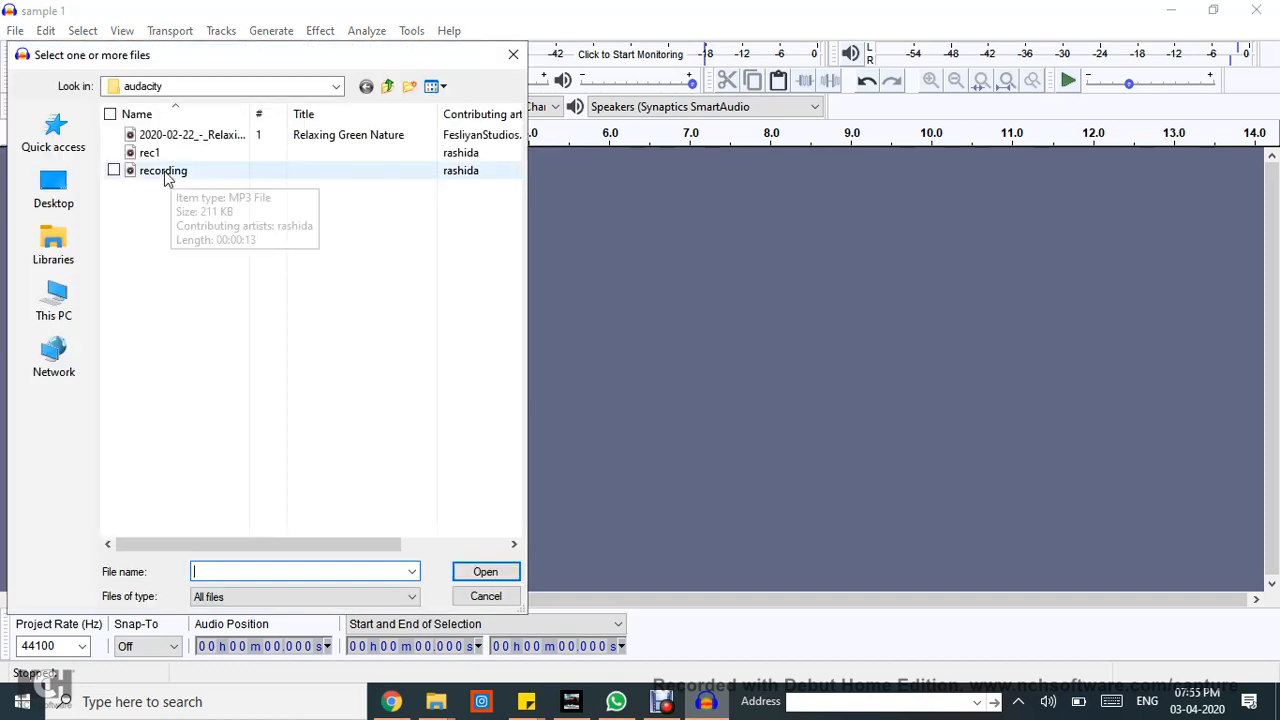
left_click(165, 173)
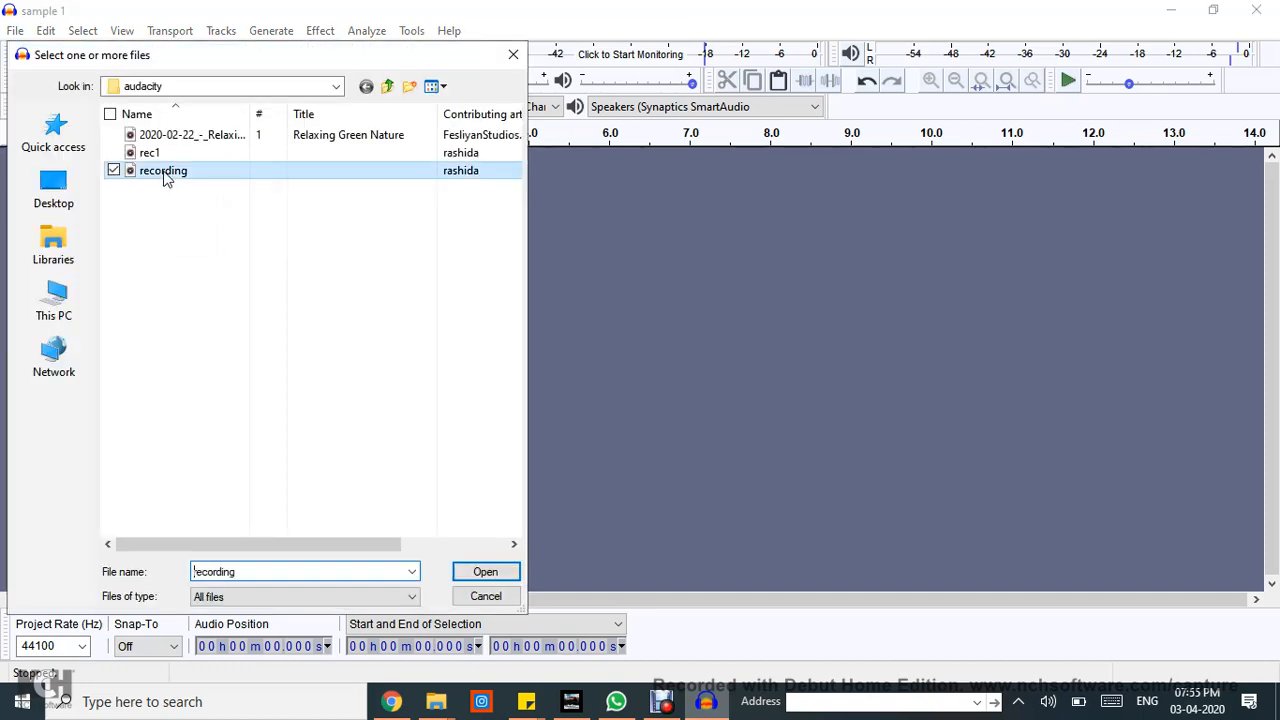
left_click(485, 571)
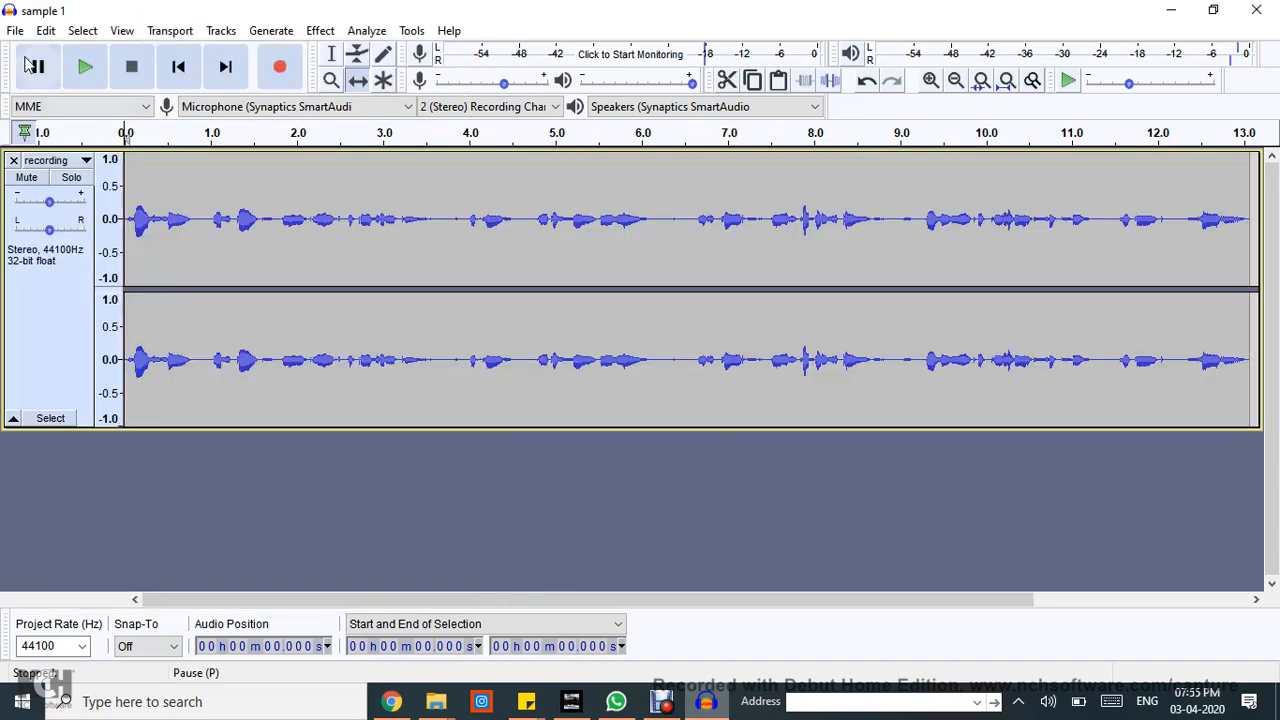
left_click(86, 72)
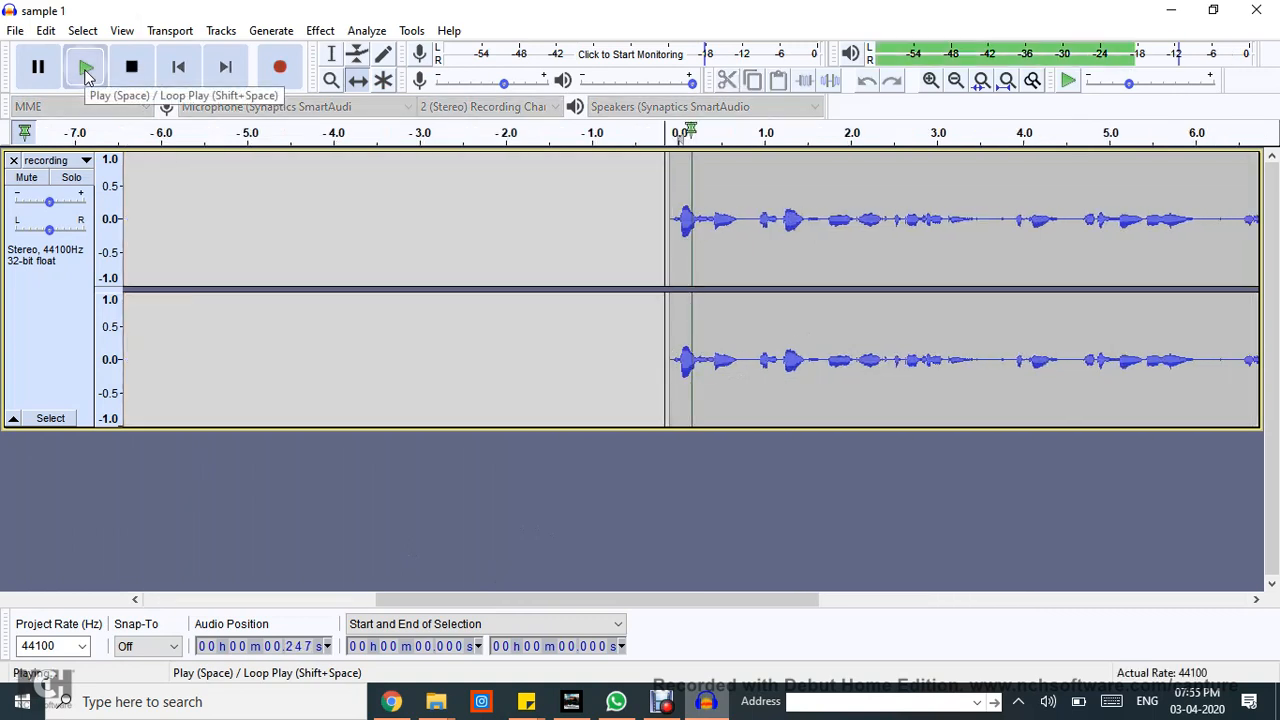
left_click(132, 70)
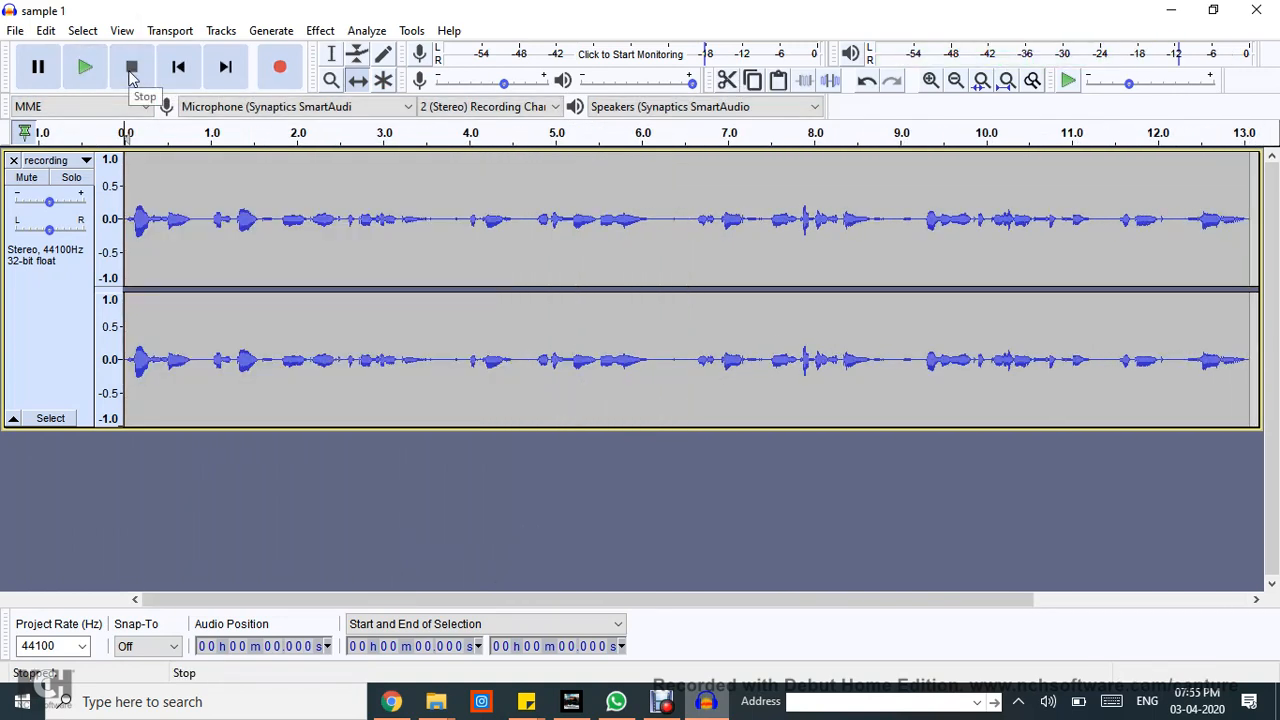
Import the "Relaxing Green Nature" music file as a second track and play the opening of both tracks together.
left_click(15, 33)
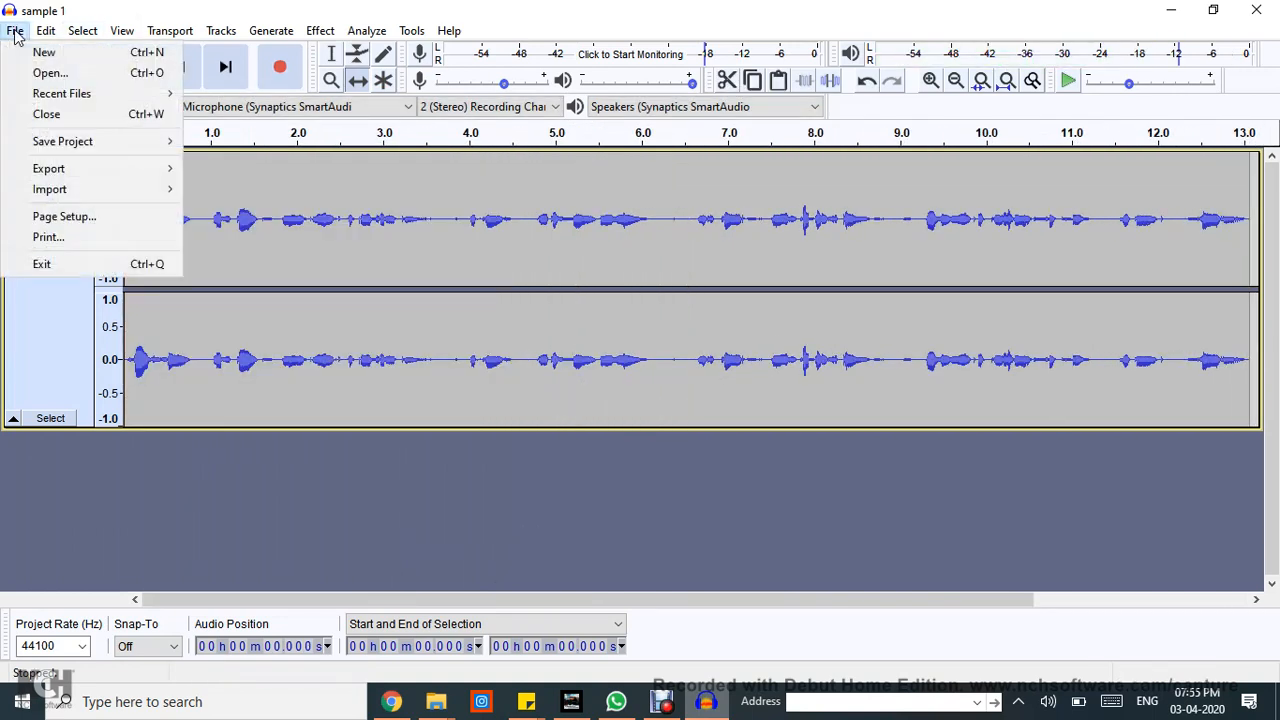
mouse_move(63, 192)
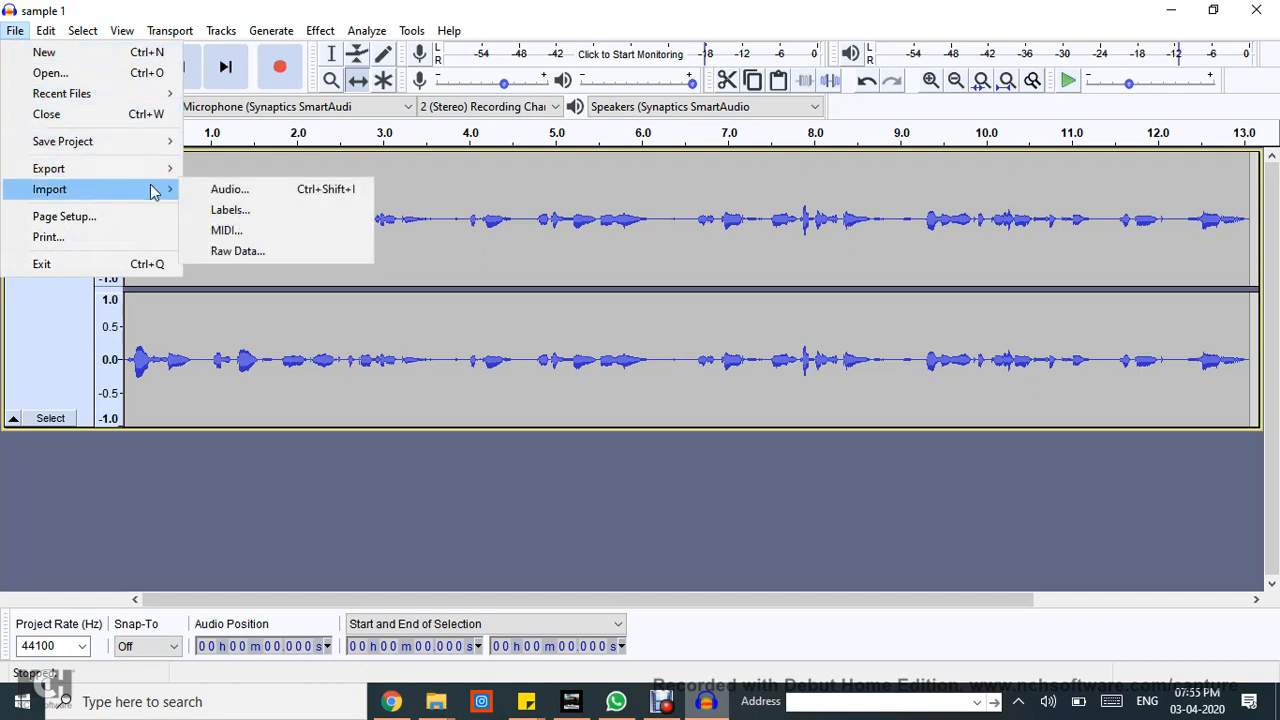
left_click(206, 194)
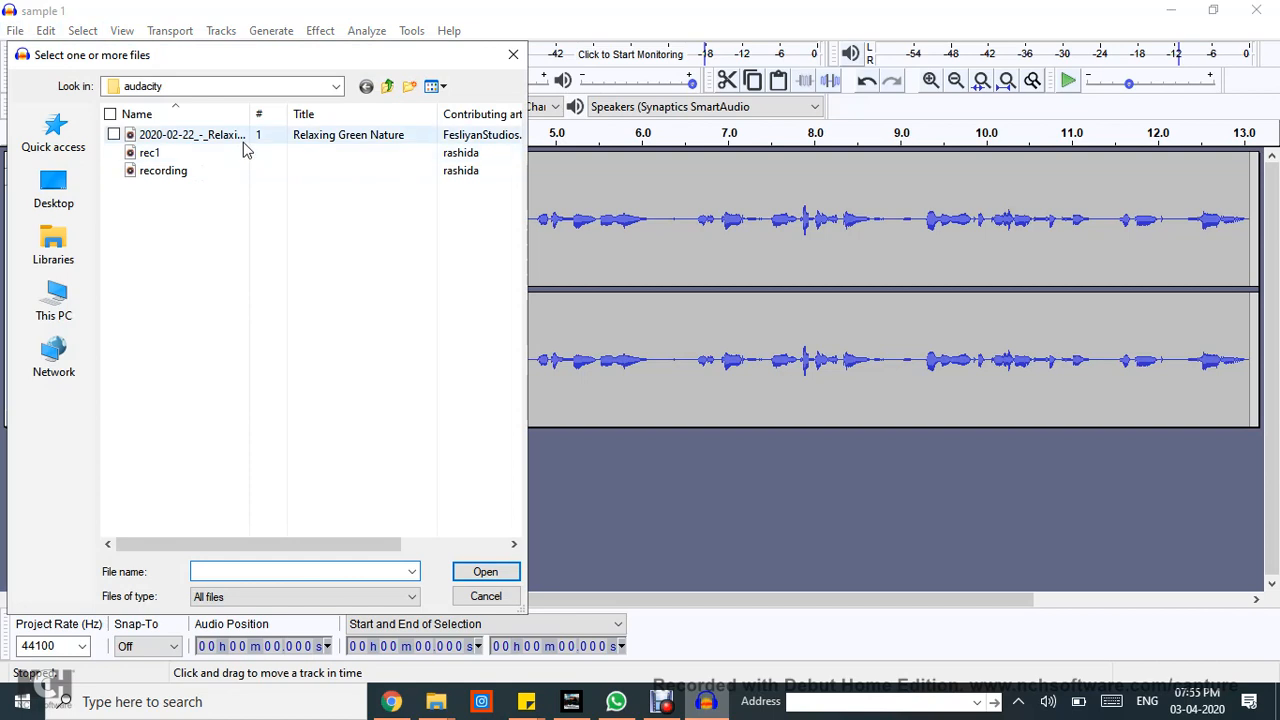
left_click(241, 137)
left_click(486, 571)
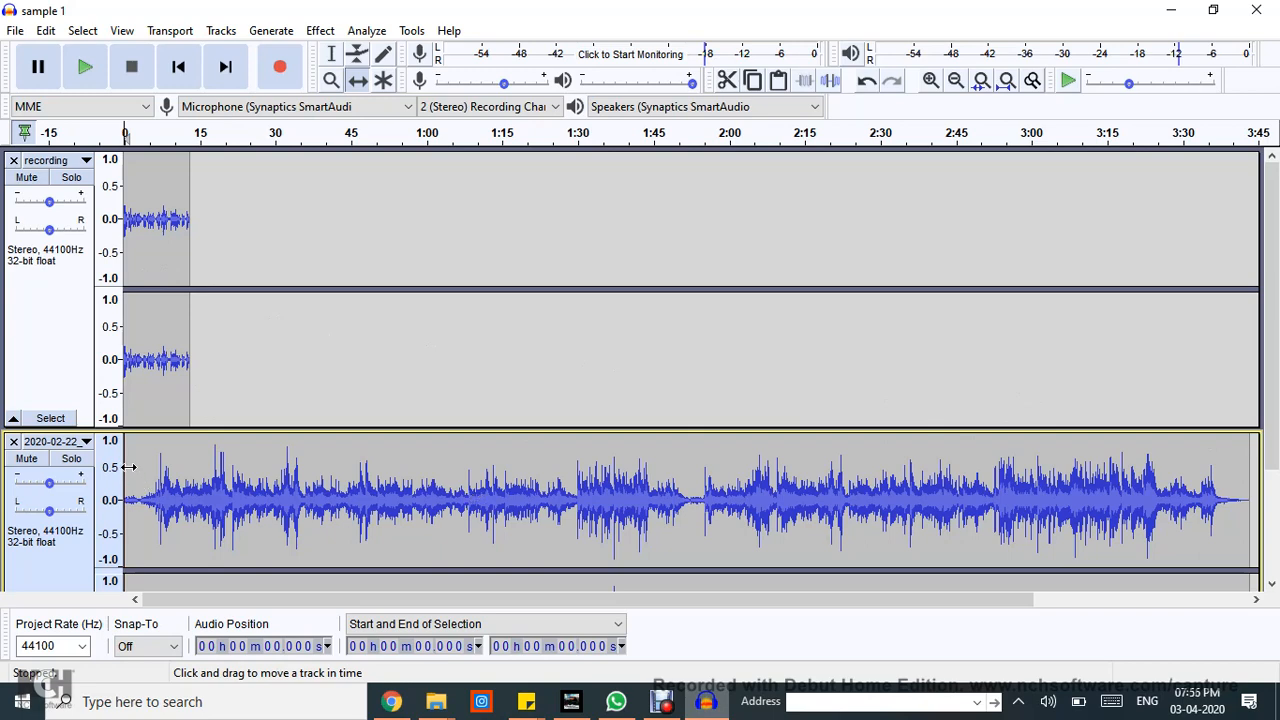
scroll(130, 468, "down", 2)
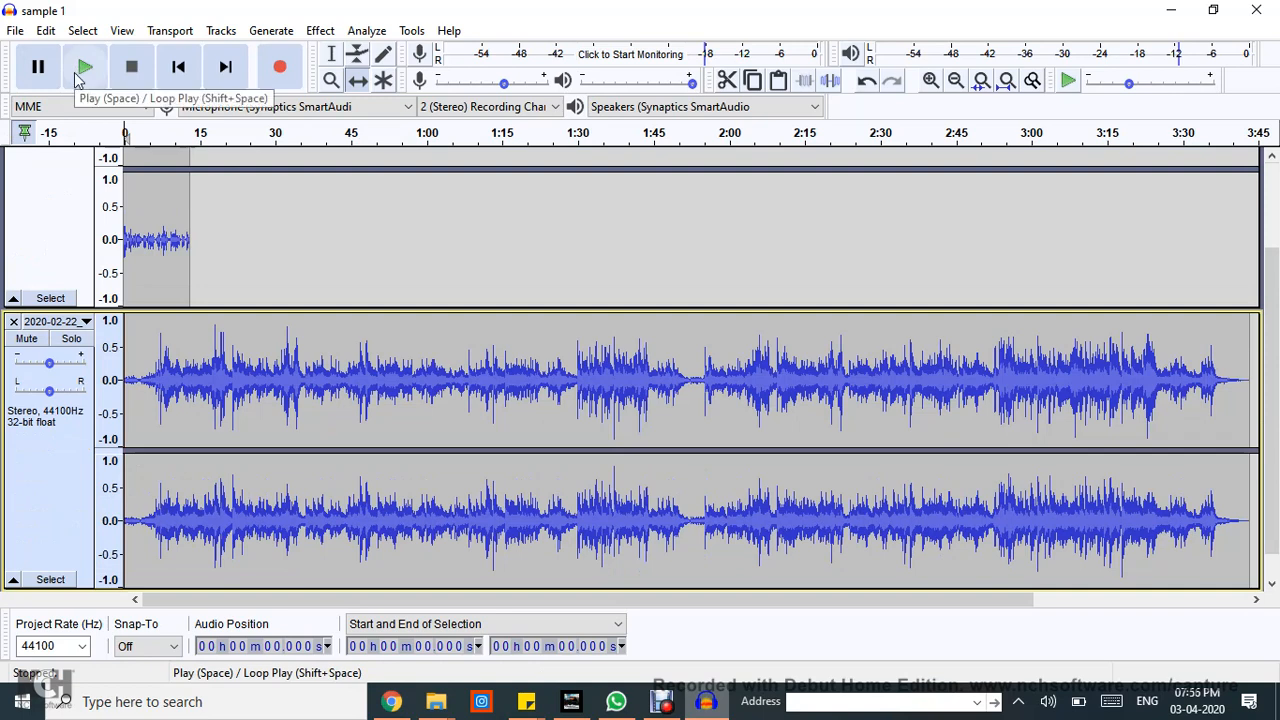
left_click(84, 70)
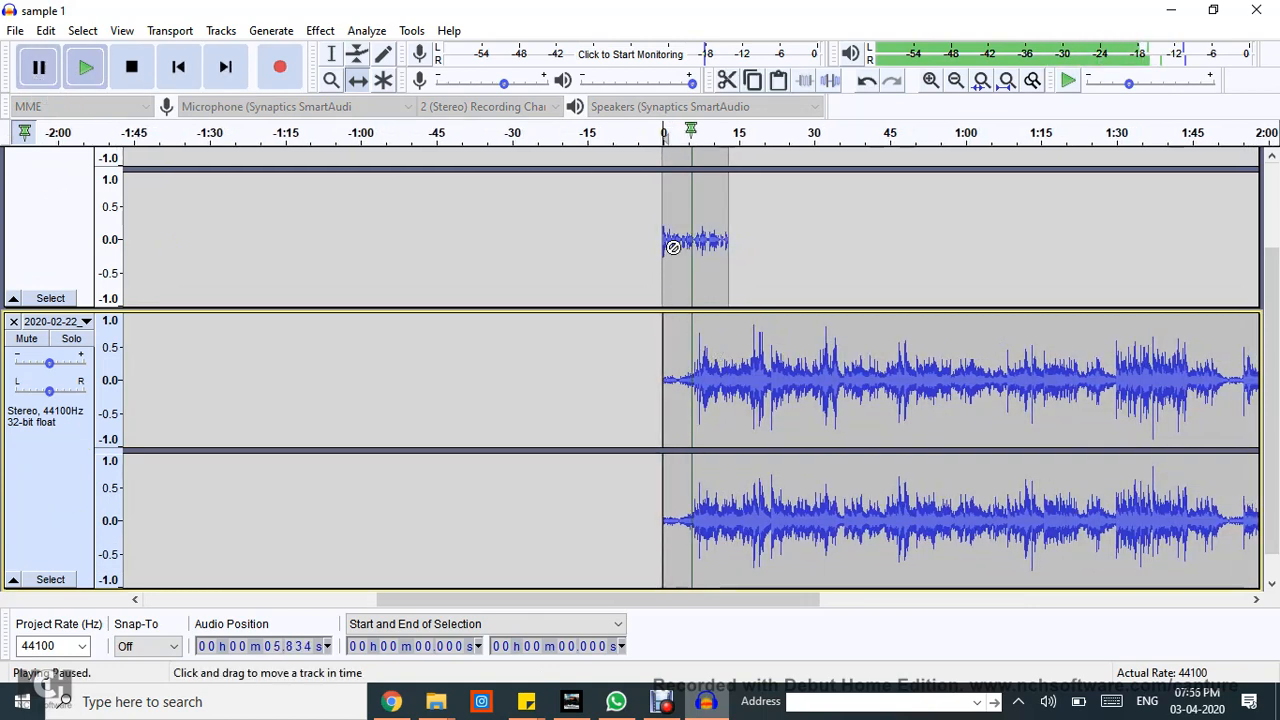
left_click(131, 66)
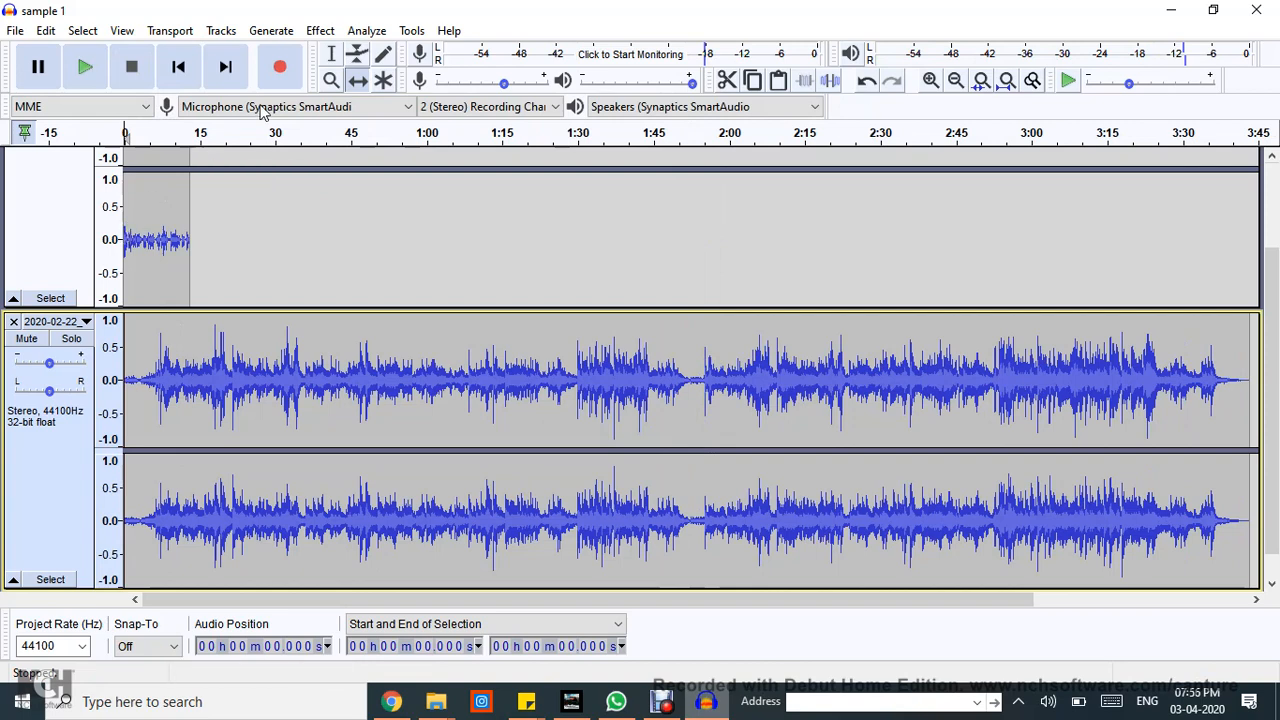
Select the entire voice clip on the recording track and shift it to start at about 2.6 s.
left_click(334, 56)
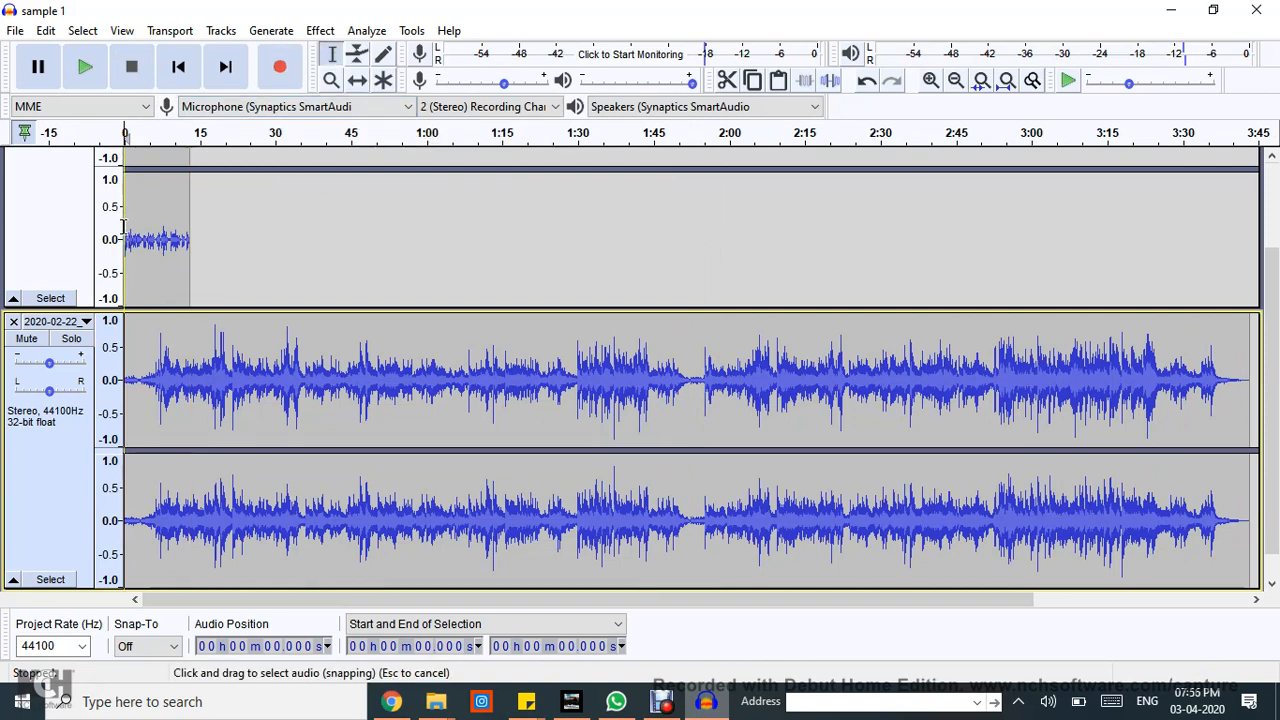
left_click_drag(123, 228, 190, 230)
scroll(190, 230, "up", 2)
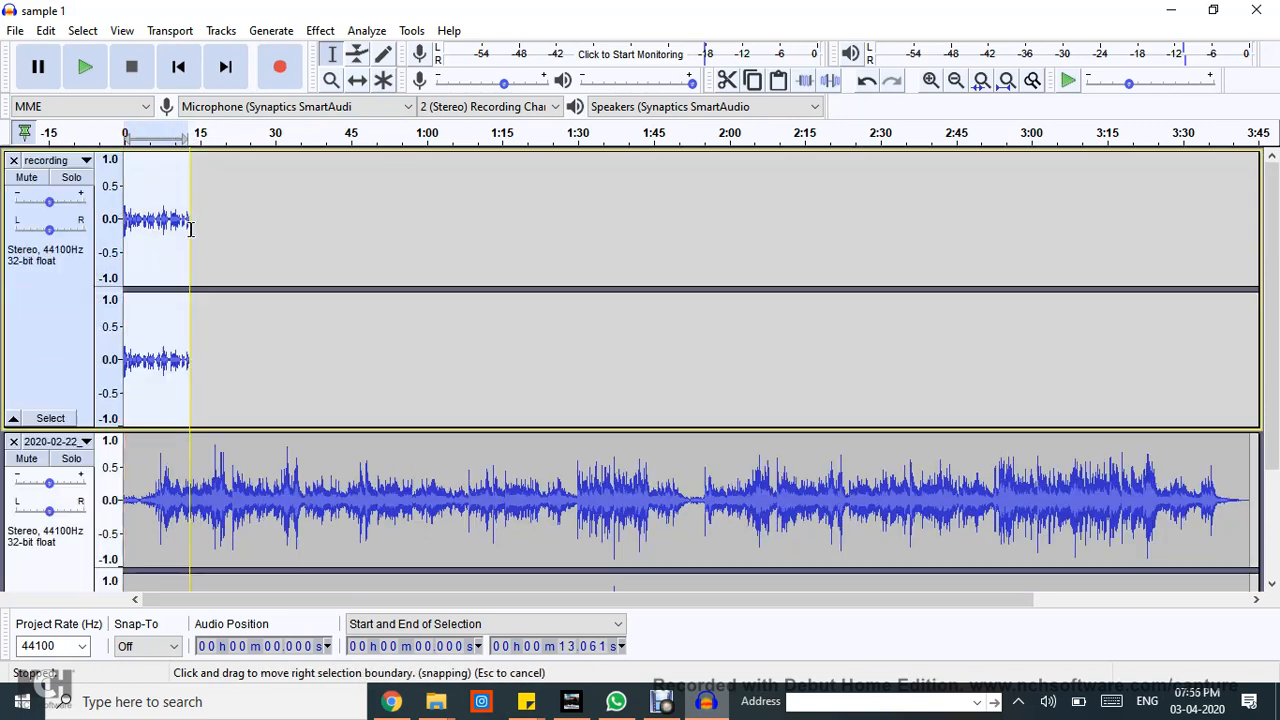
left_click(356, 84)
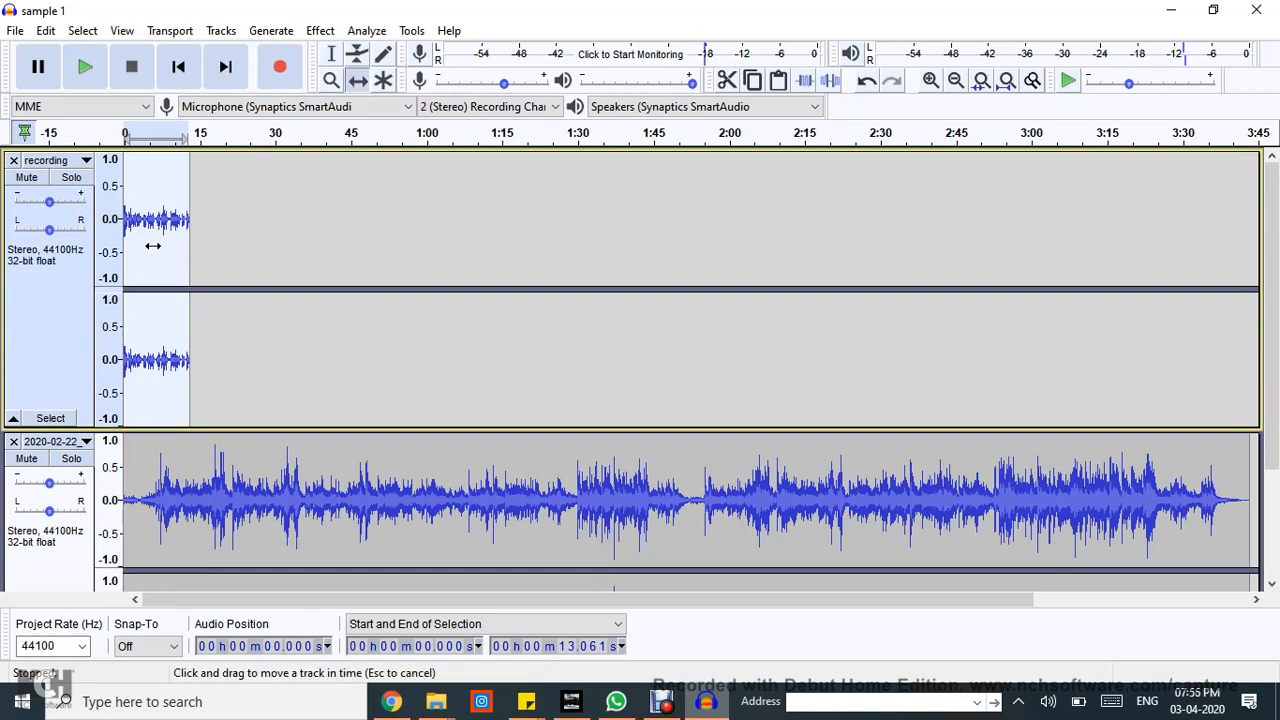
left_click_drag(152, 245, 167, 255)
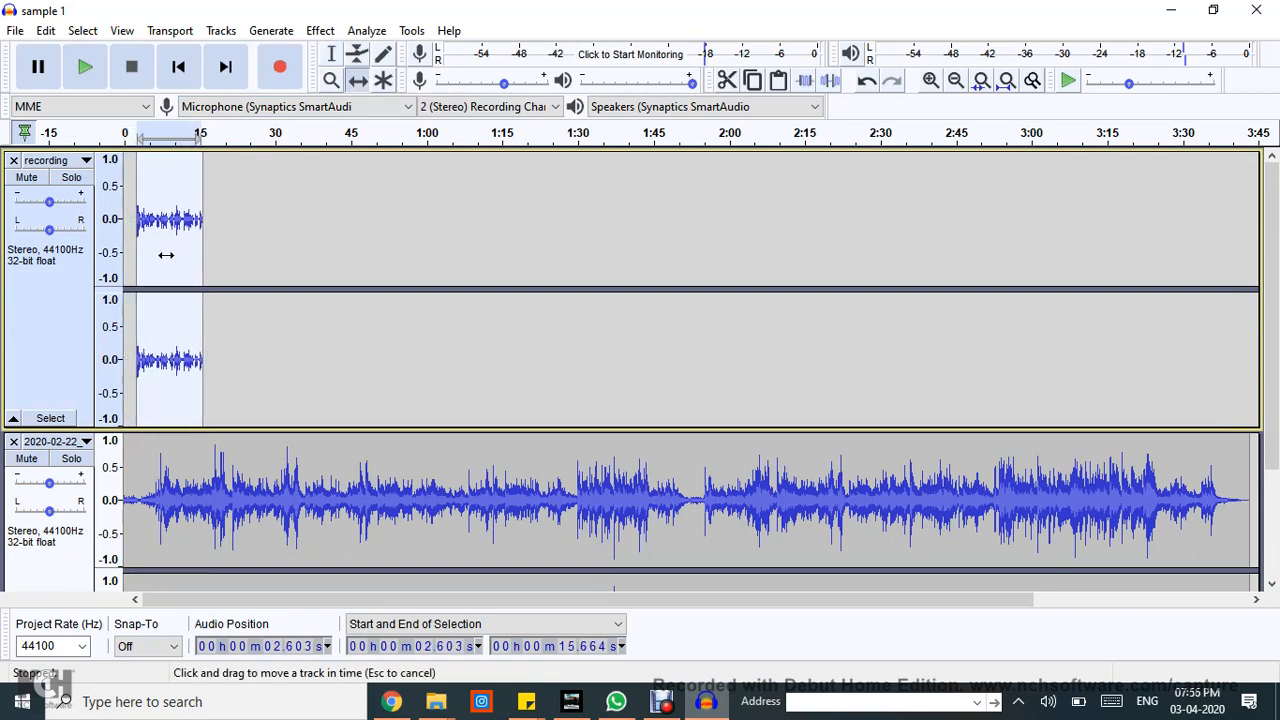
Play the selected voice section twice with the background music to check the timing.
left_click(66, 80)
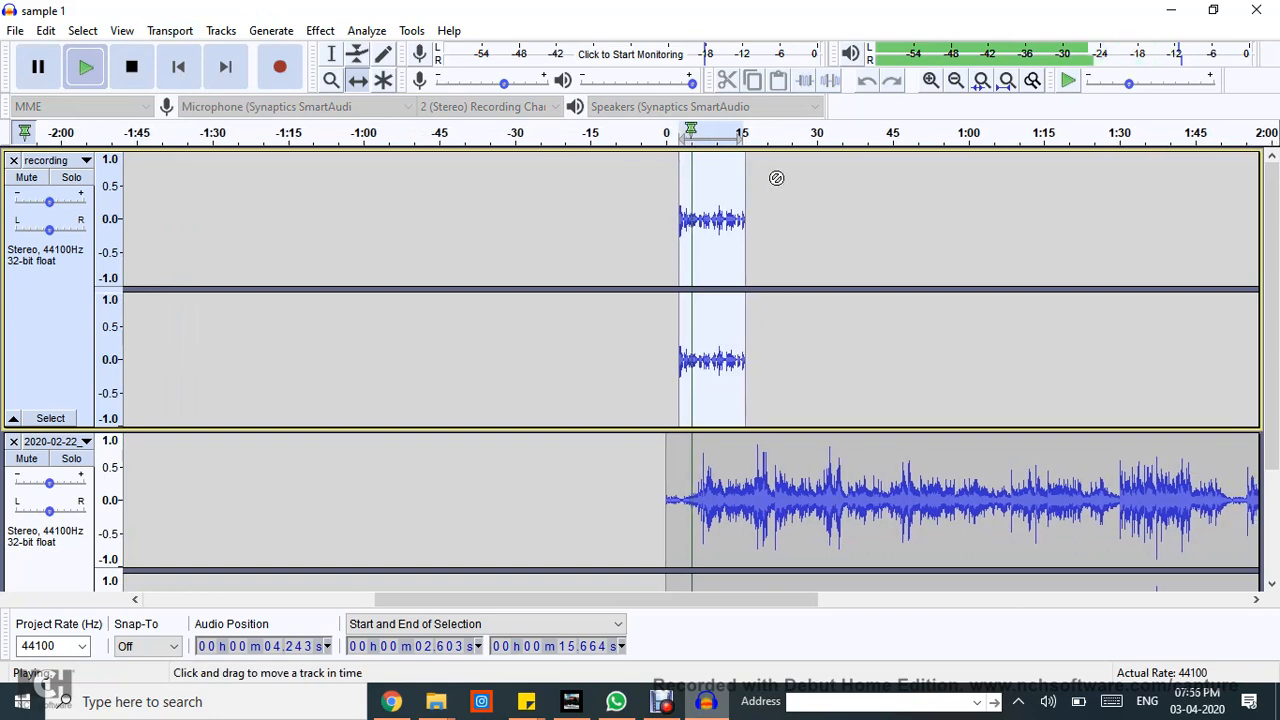
left_click(130, 70)
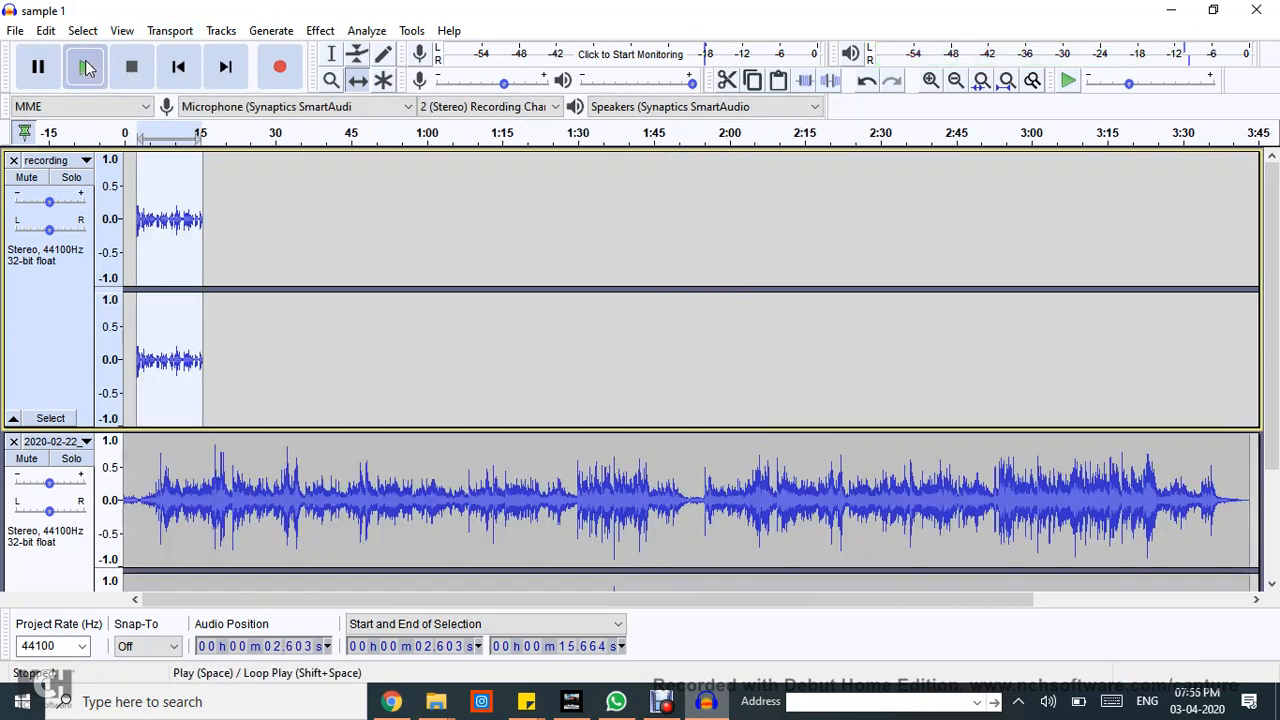
left_click(85, 67)
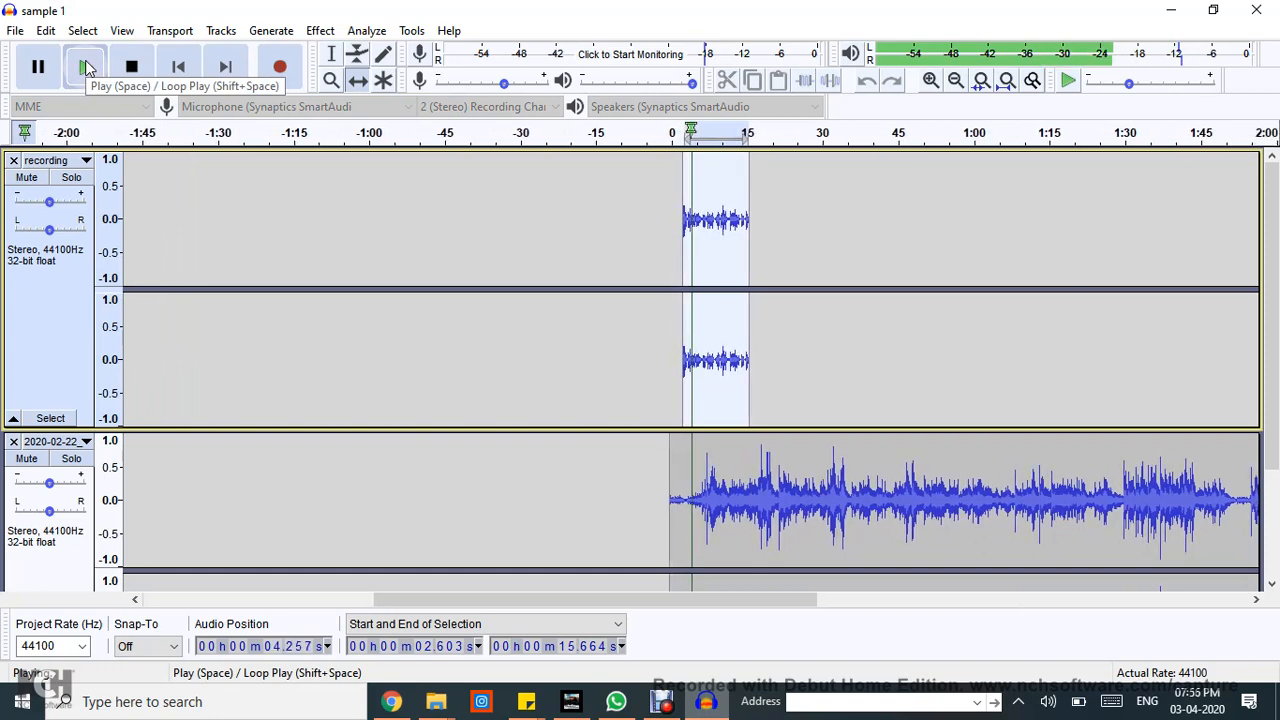
left_click(133, 68)
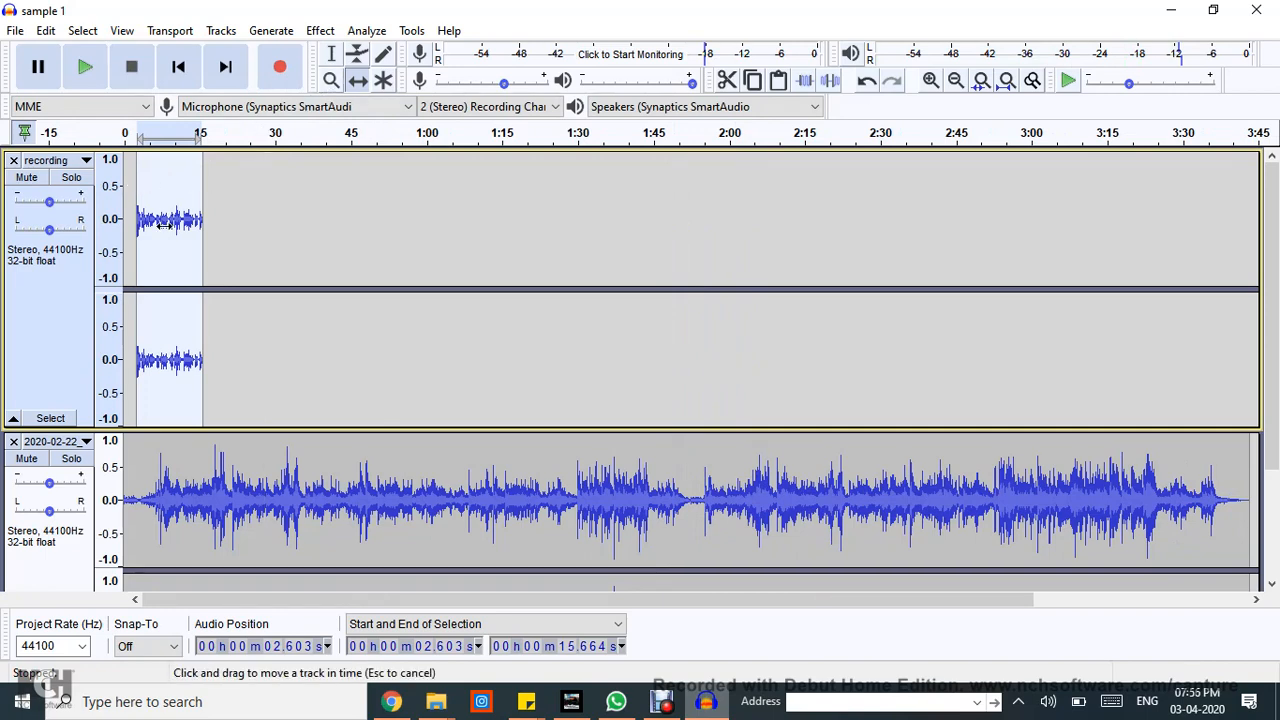
Shift the voice clip to start at about 9.3 s and play the mix from the beginning of the timeline.
left_click_drag(177, 224, 200, 224)
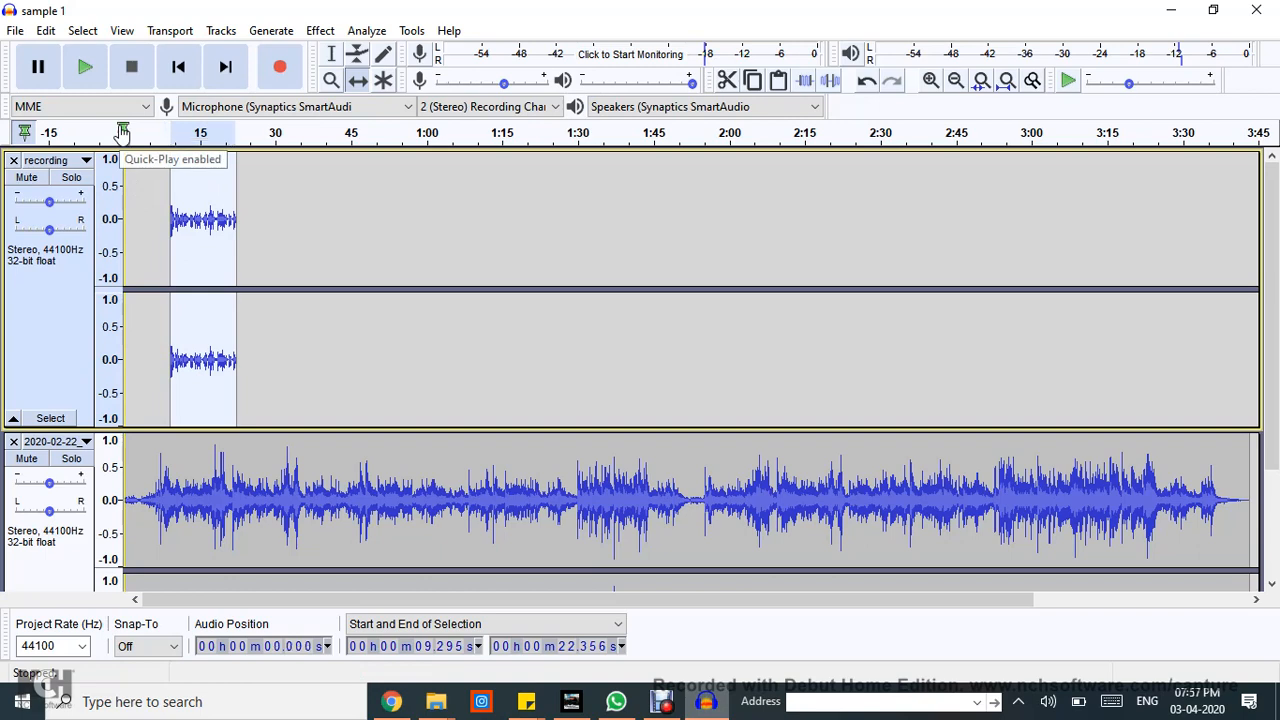
left_click(120, 133)
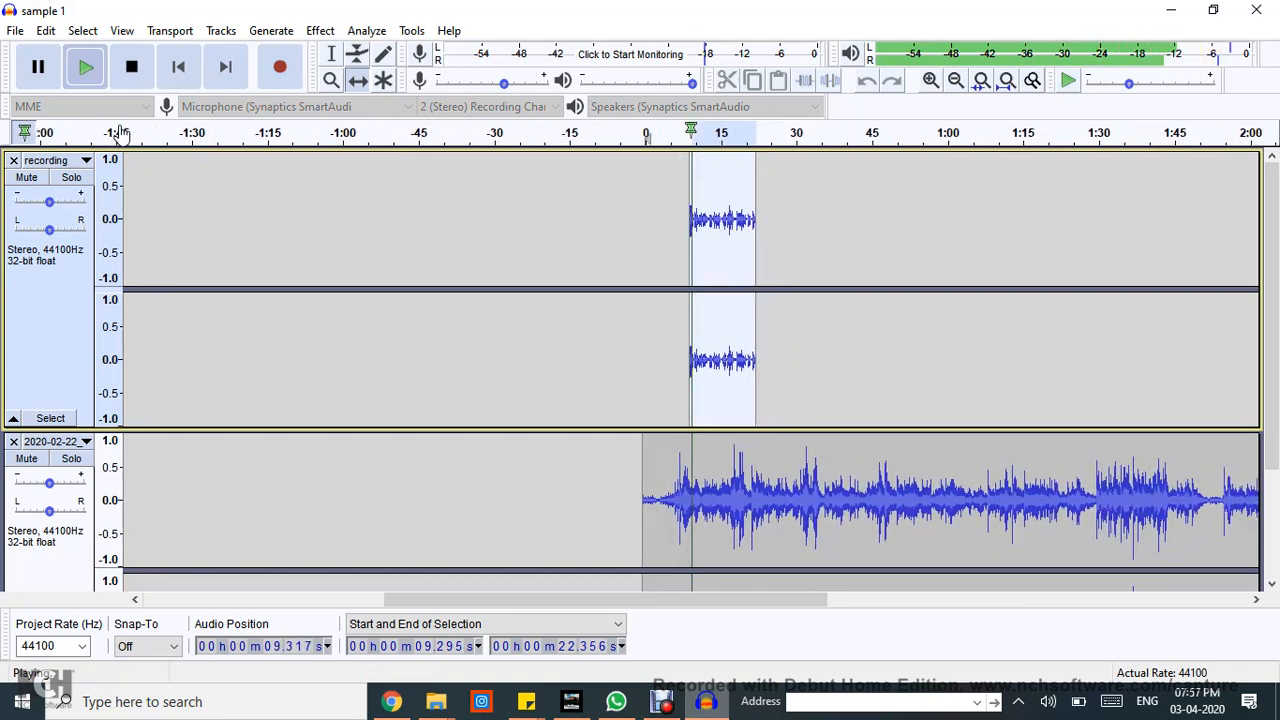
left_click(37, 68)
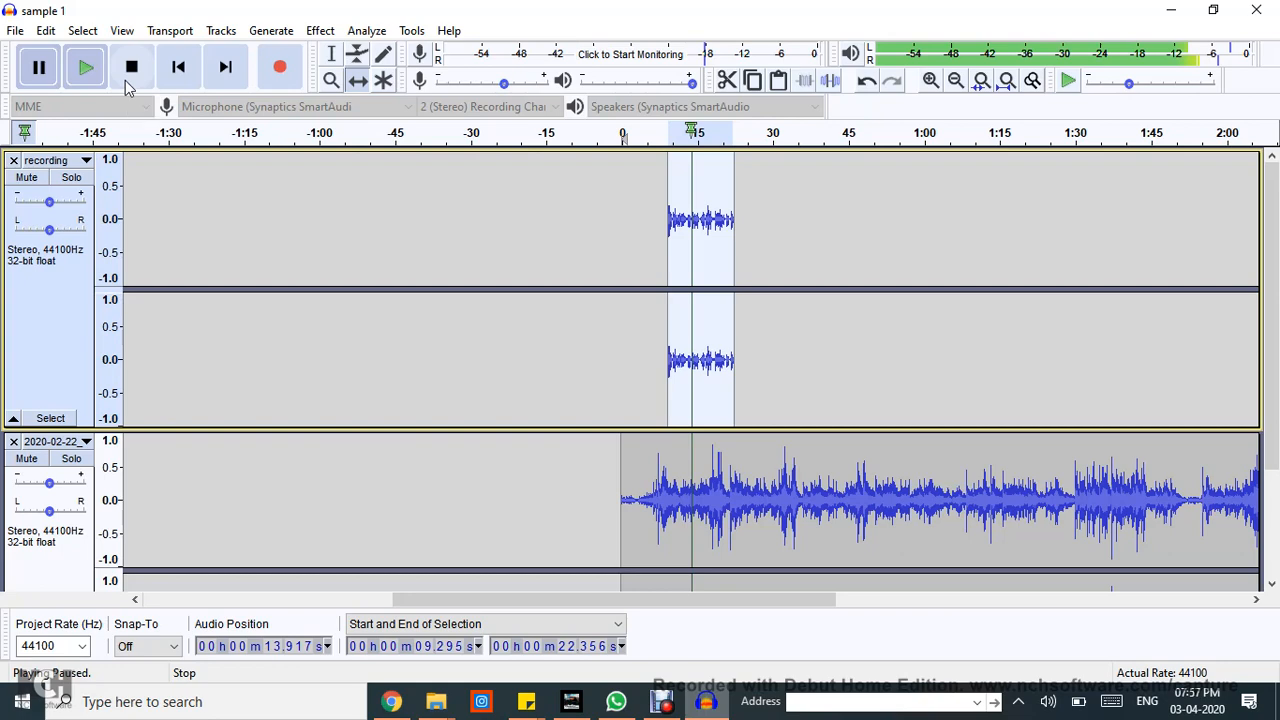
left_click(127, 86)
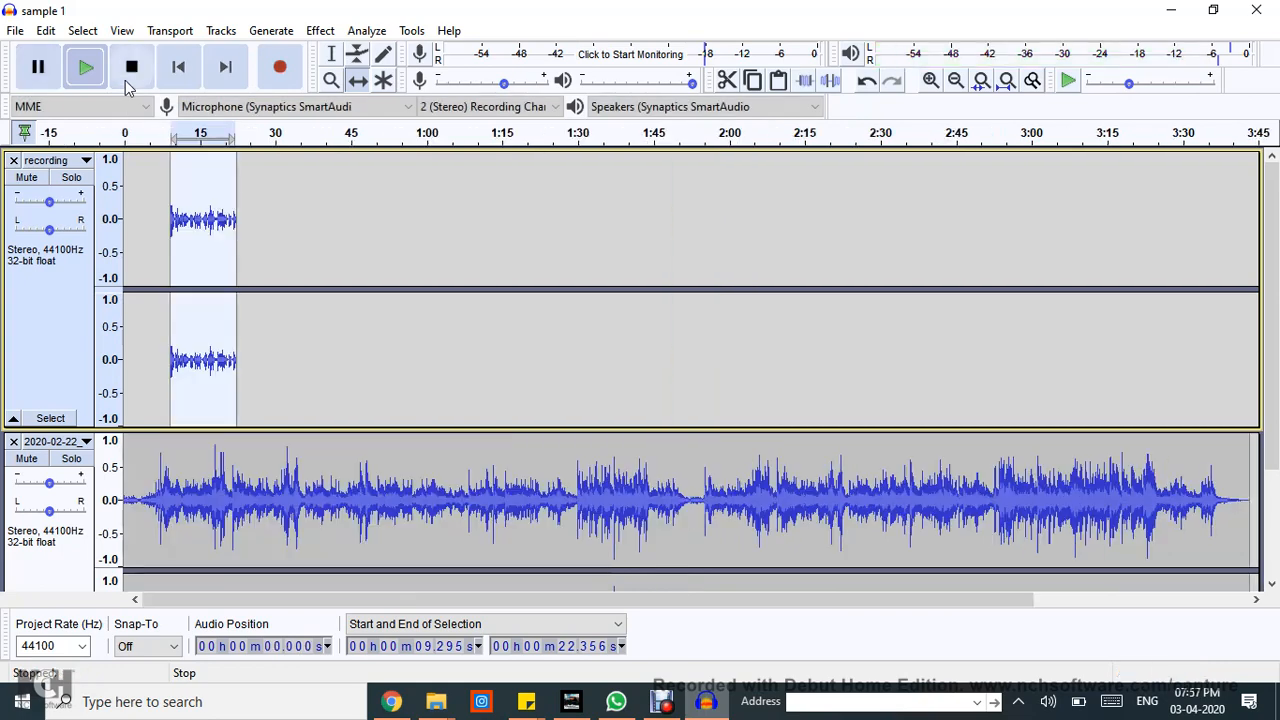
Lower the background music track's gain to about -19 dB and play the selected voice section.
left_click(31, 481)
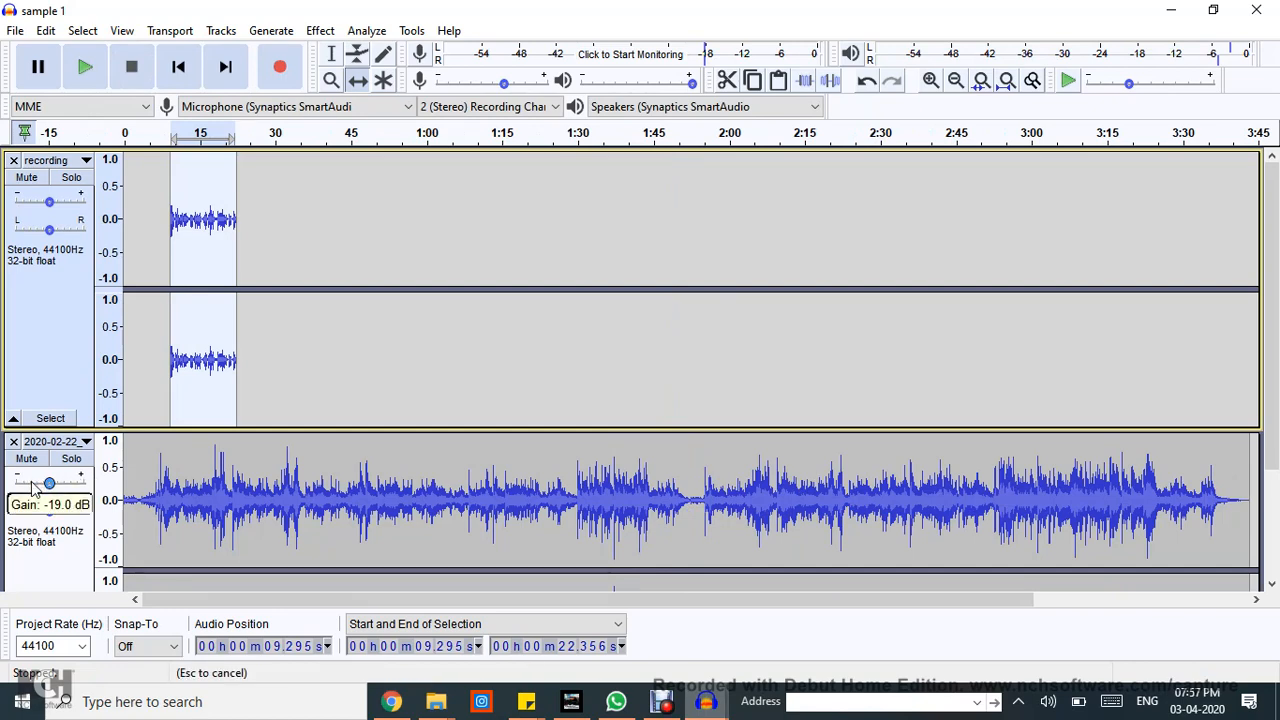
scroll(31, 481, "down", 3)
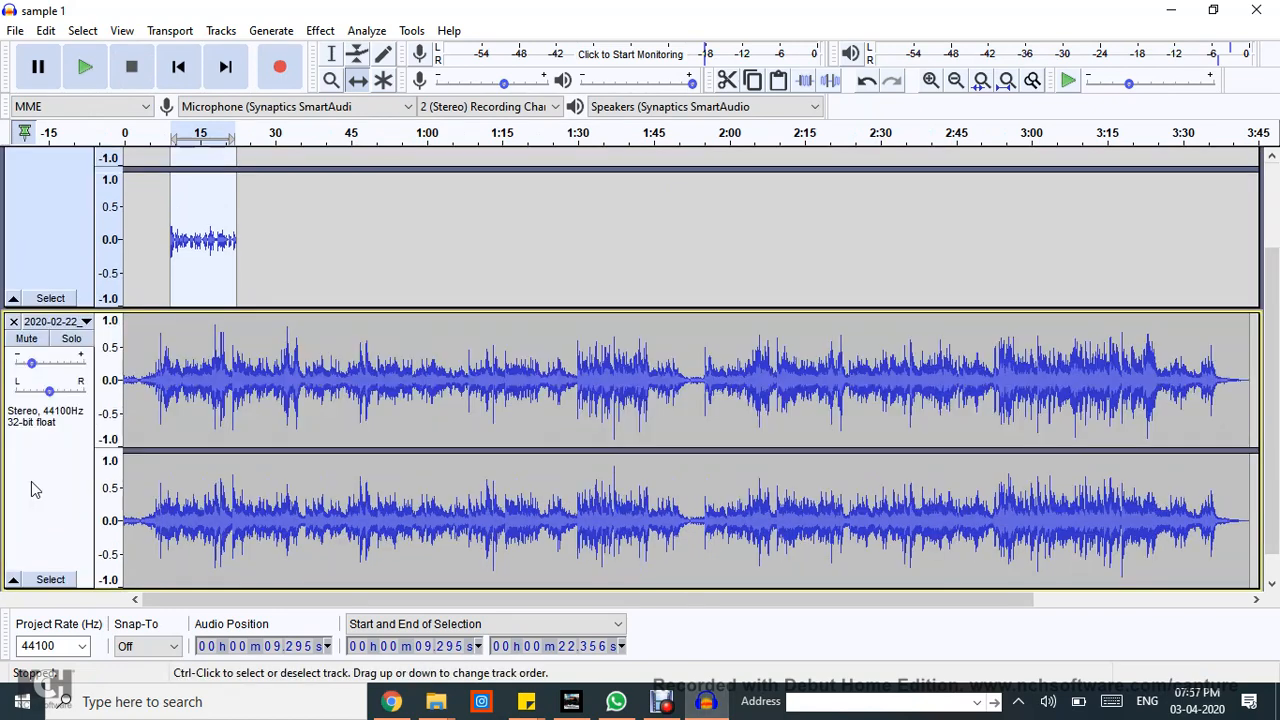
left_click(85, 68)
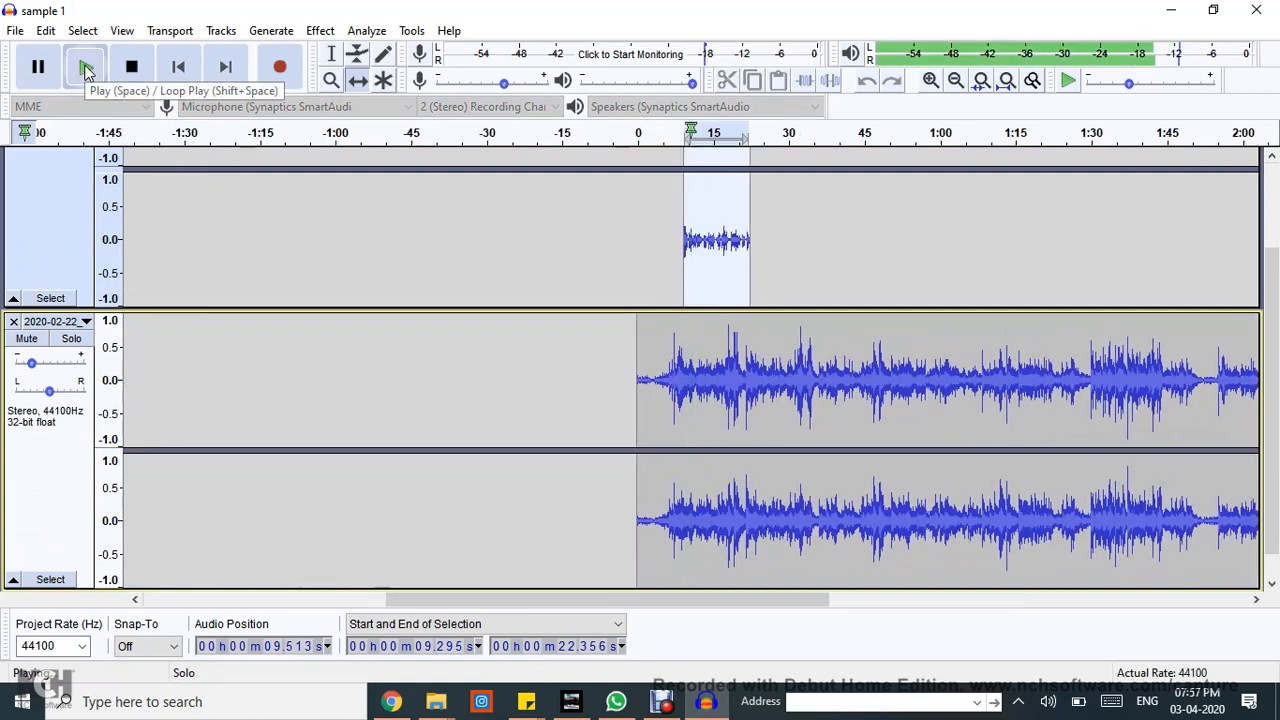
Pause playback, reduce the music track's gain slightly further, and stop the playback.
left_click(30, 70)
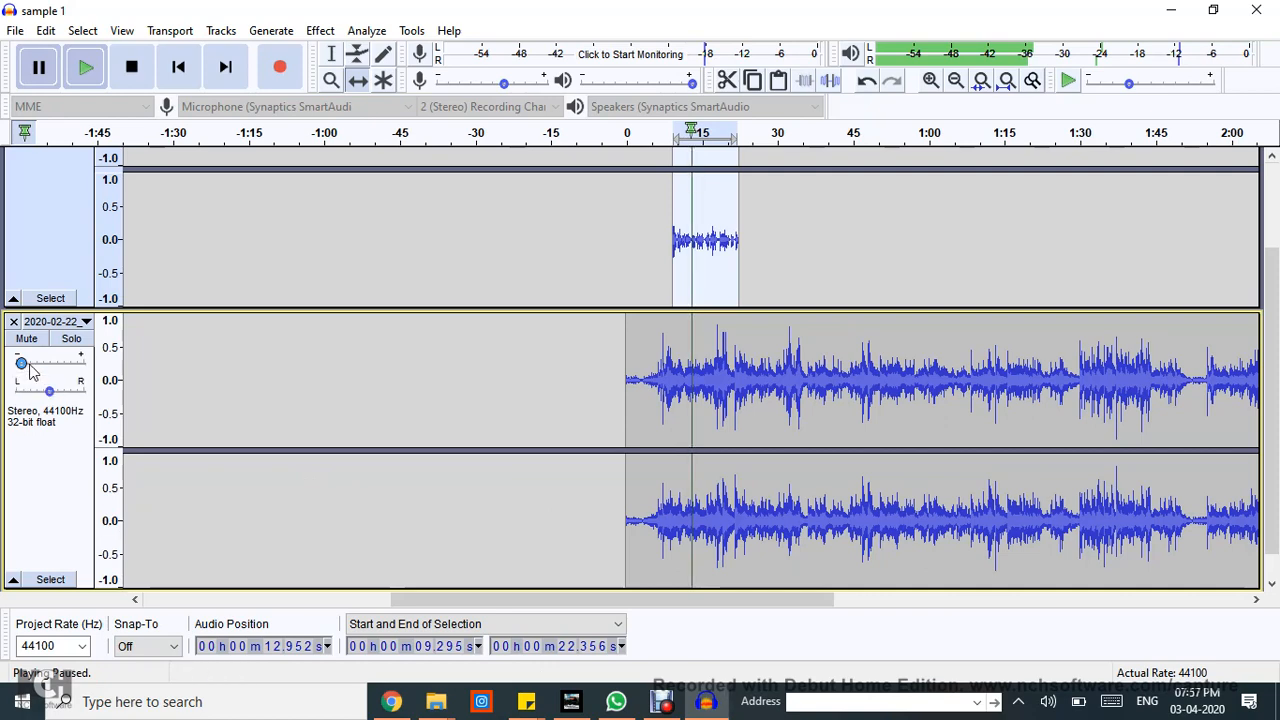
left_click(30, 368)
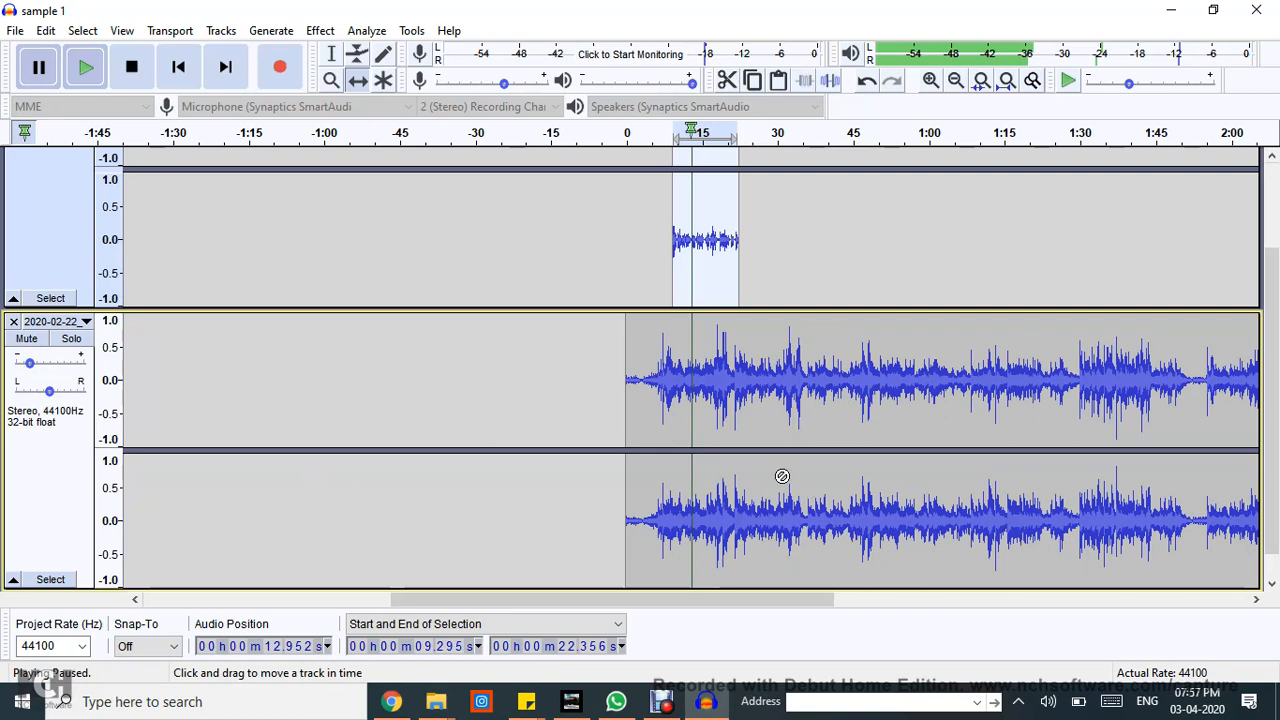
left_click(131, 67)
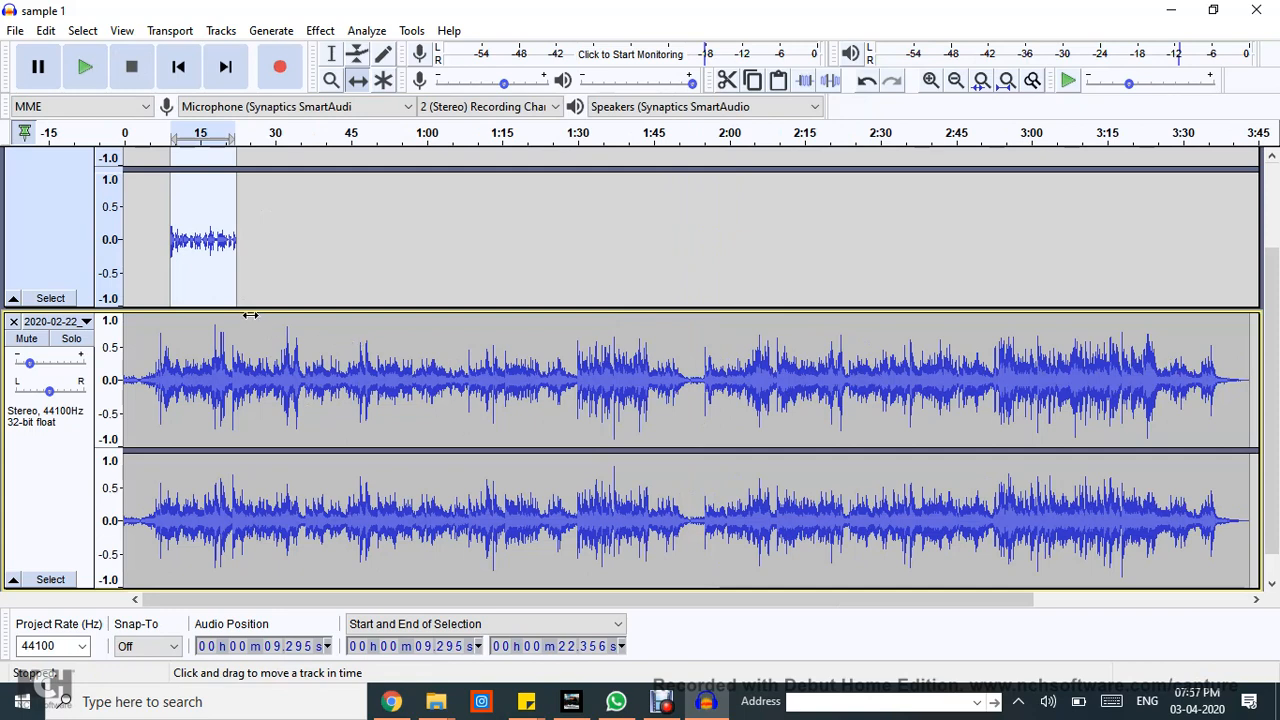
Delete the background music from about 26.2 s to about 3 min 42 s and play the trimmed mix from the beginning.
left_click(331, 53)
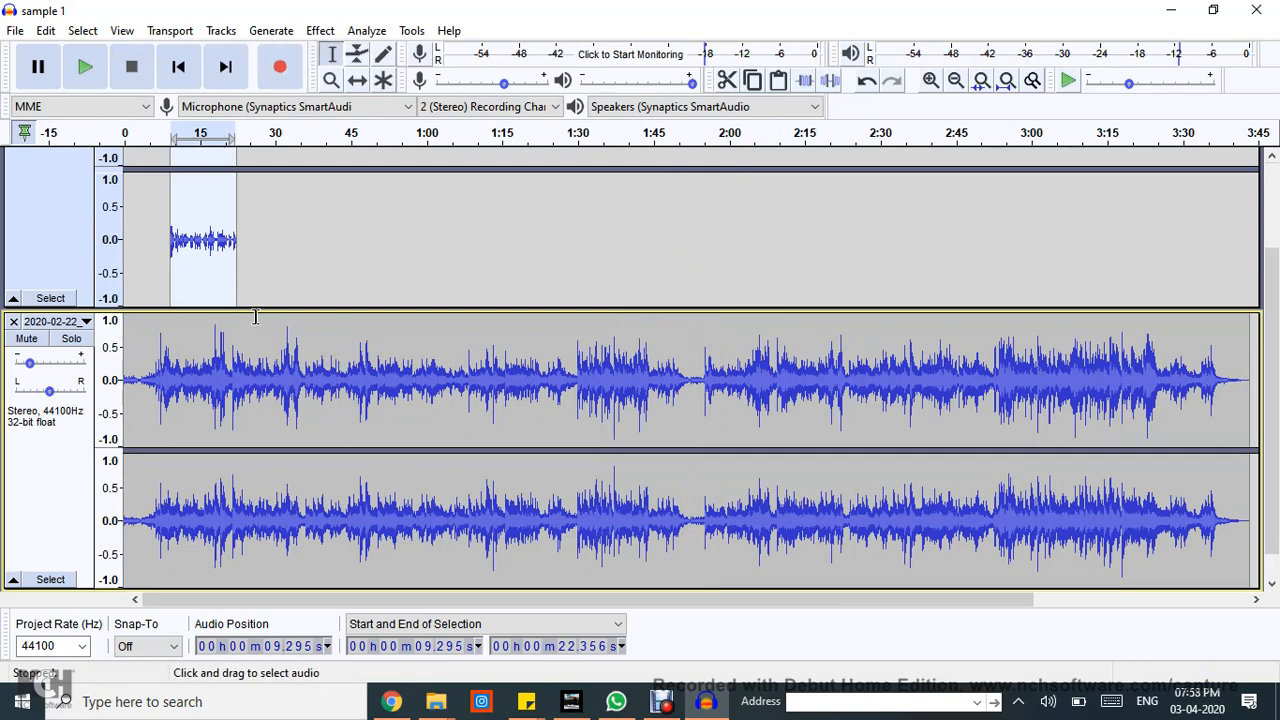
left_click_drag(255, 316, 1126, 369)
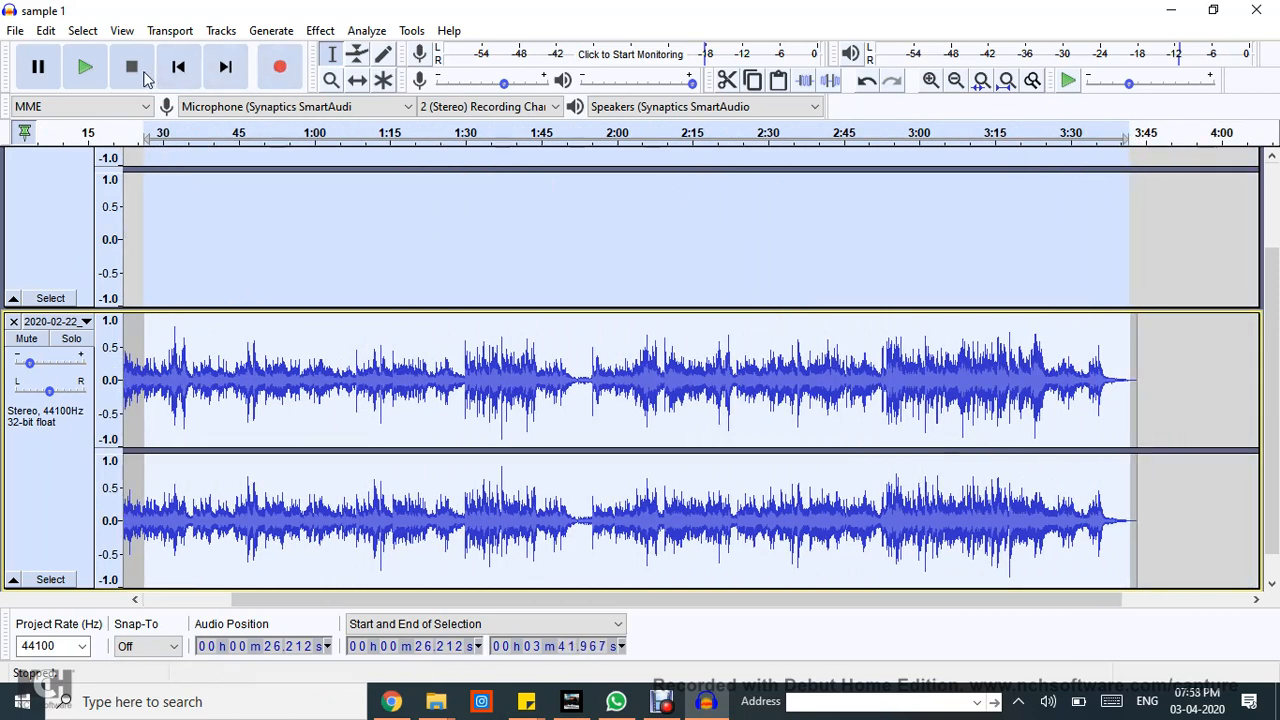
left_click(47, 38)
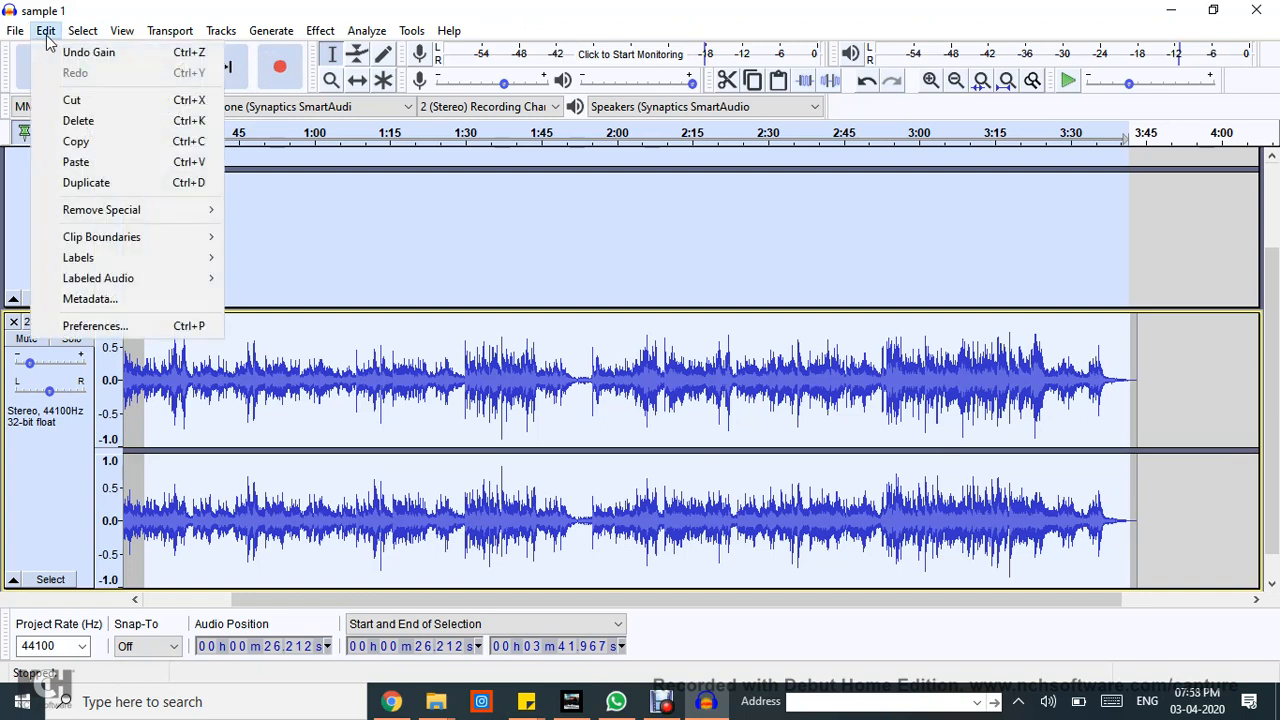
left_click(90, 124)
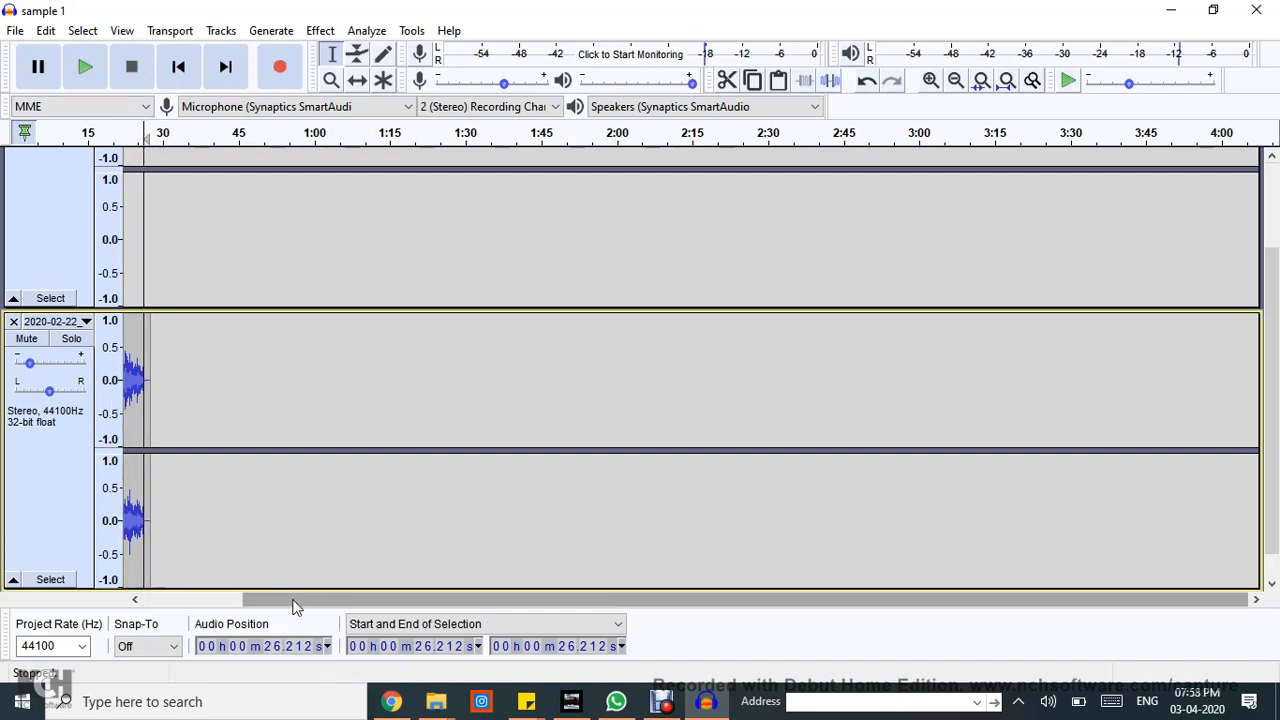
left_click_drag(294, 600, 154, 603)
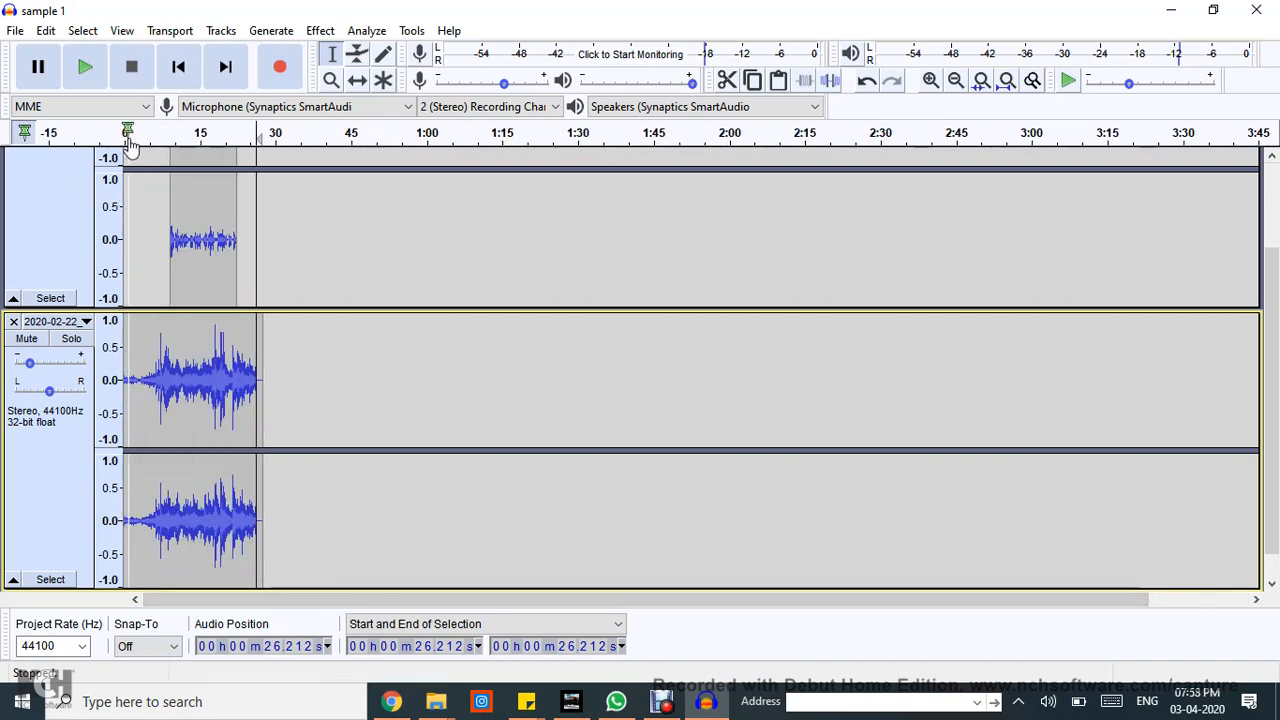
left_click(122, 133)
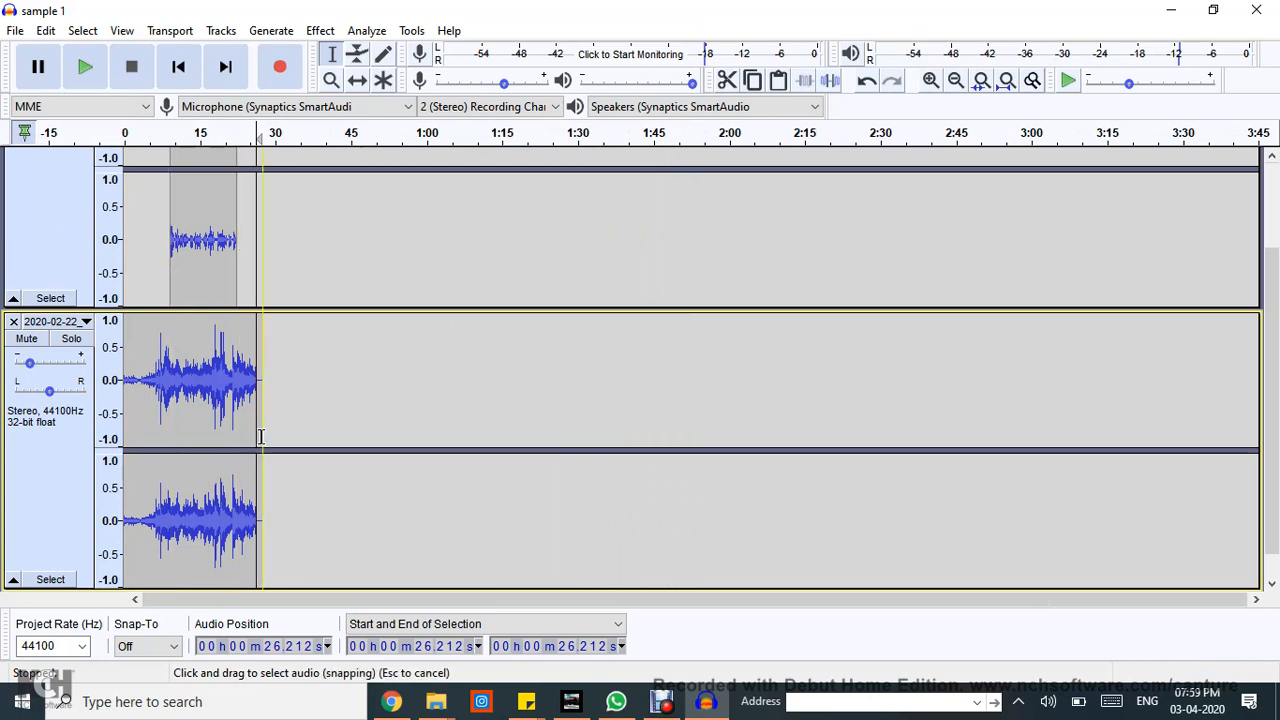
Export the mix as an MP3 named "my audio" in the audacity folder, accepting the stereo mixdown and the existing metadata tags.
left_click(13, 31)
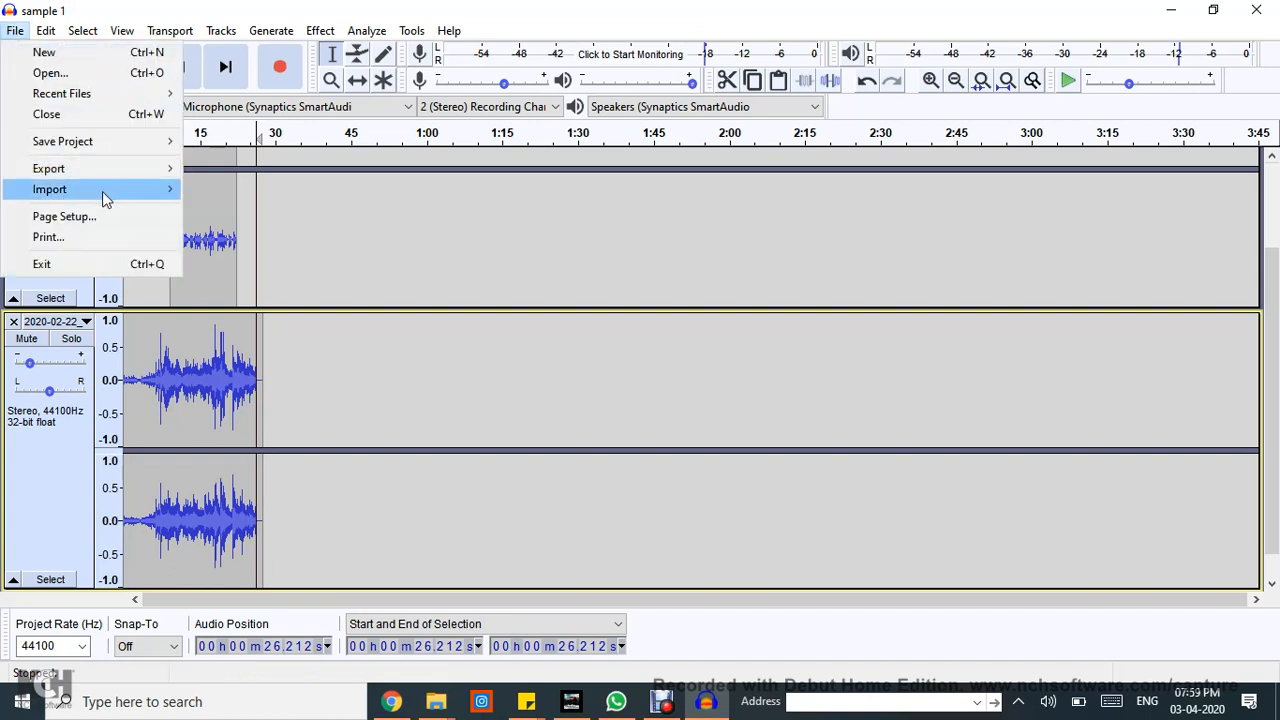
mouse_move(135, 180)
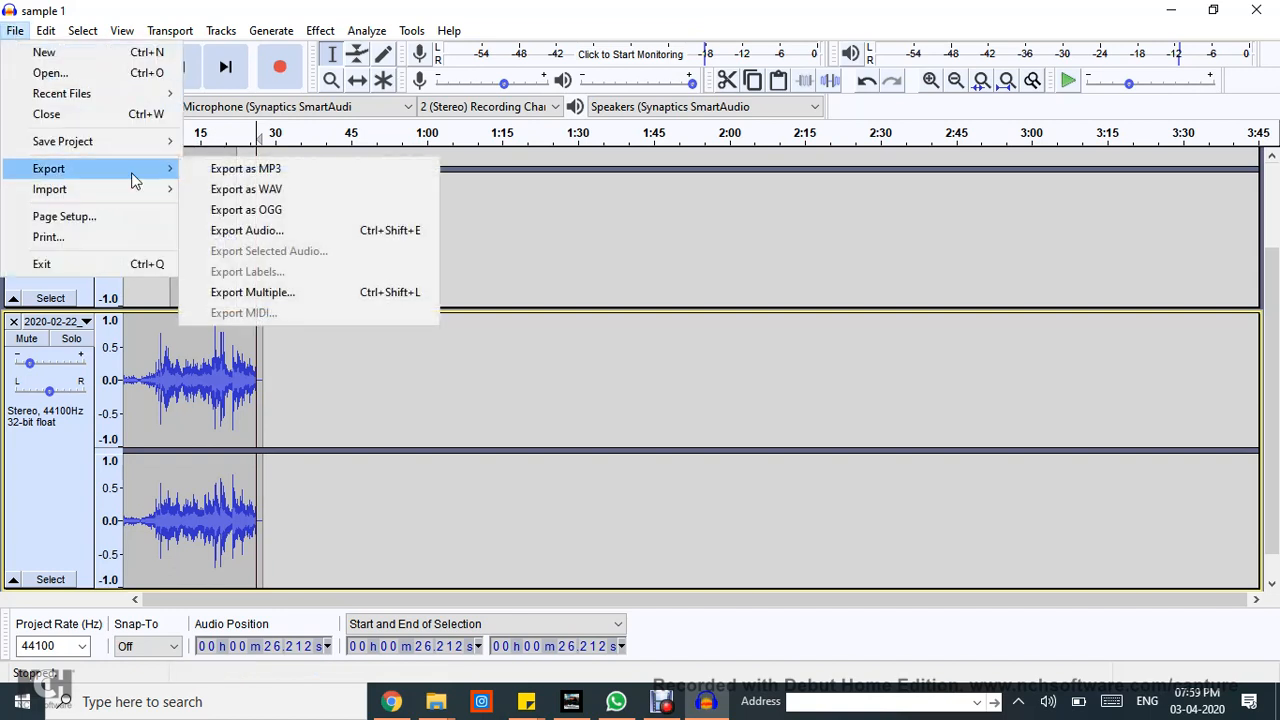
left_click(219, 172)
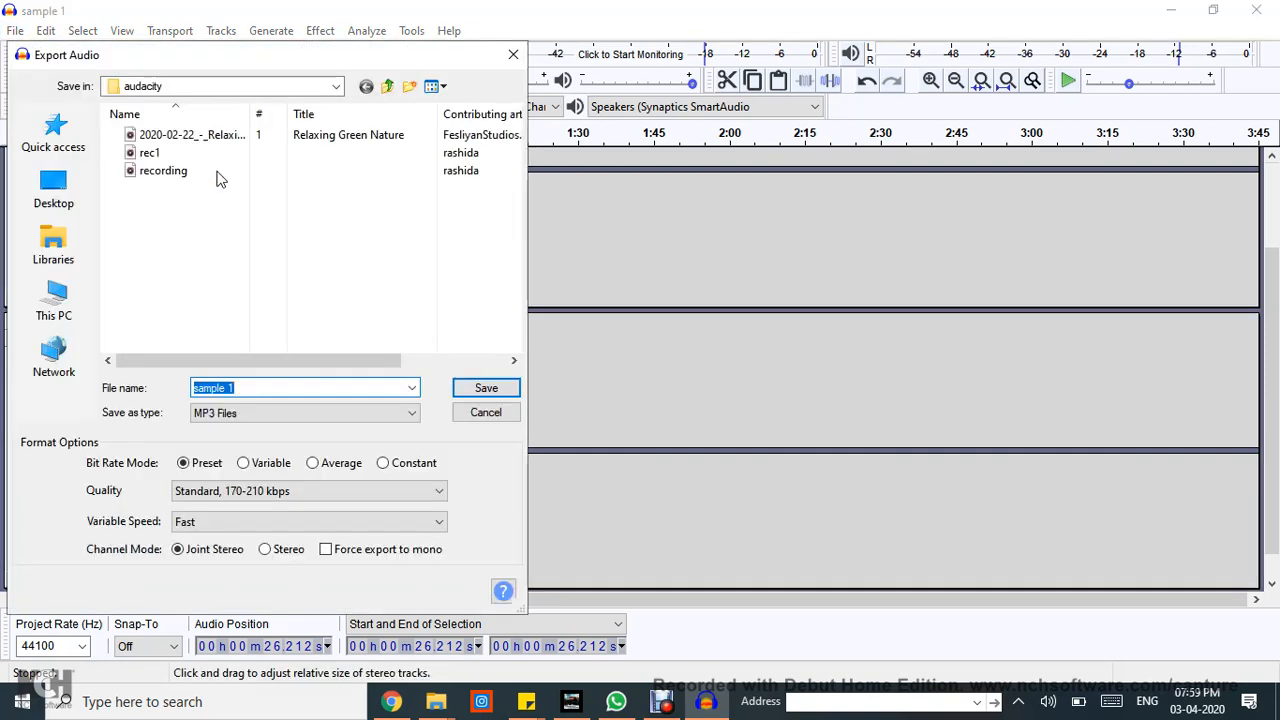
key("BackSpace")
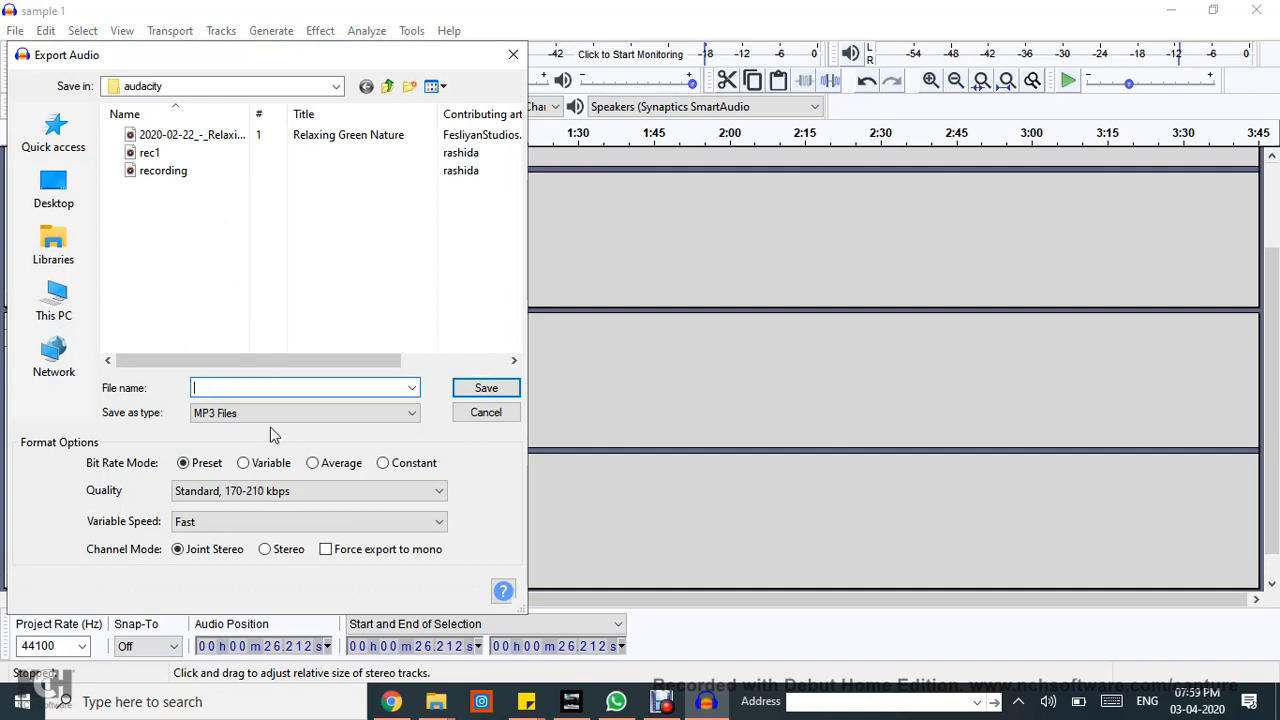
type("my audio")
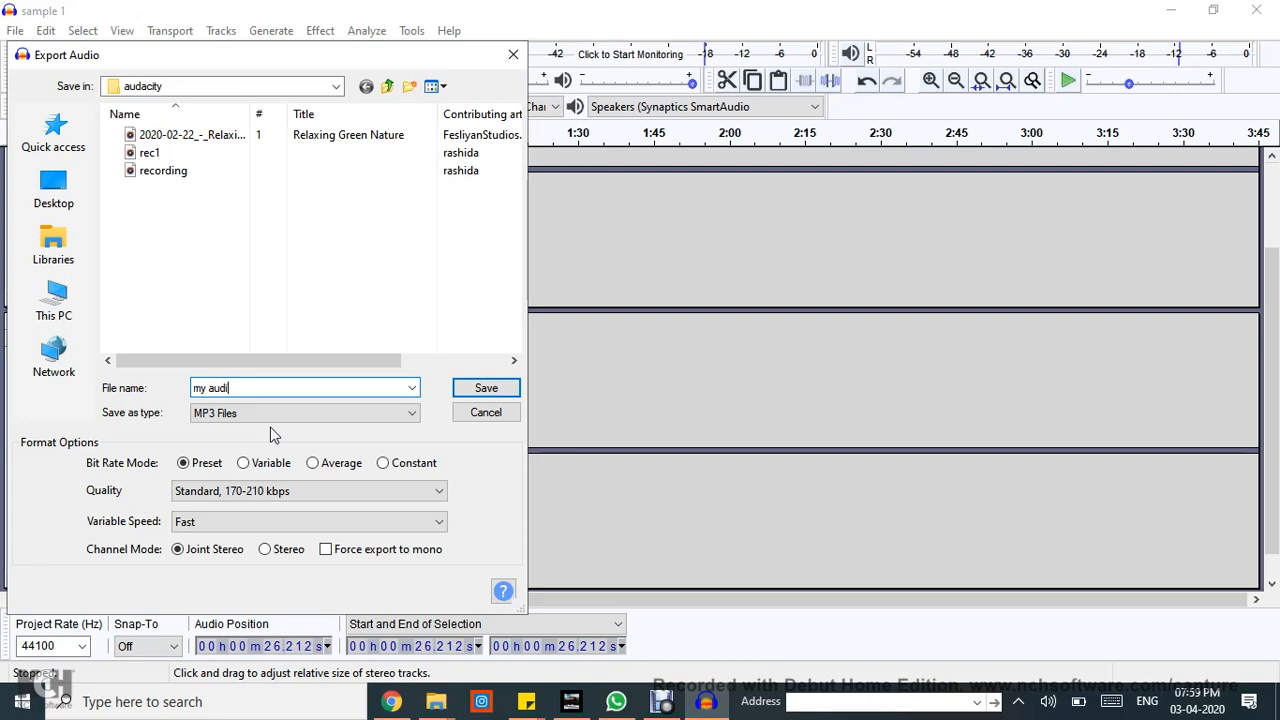
left_click(487, 391)
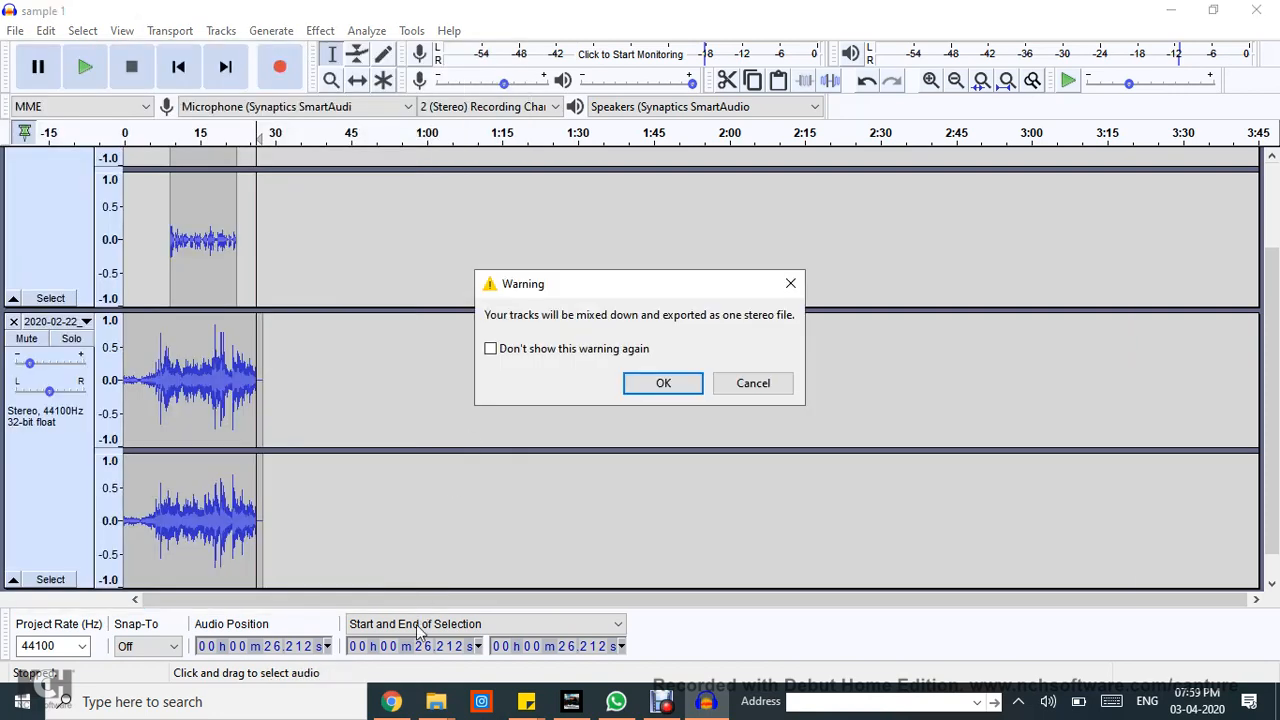
left_click(652, 388)
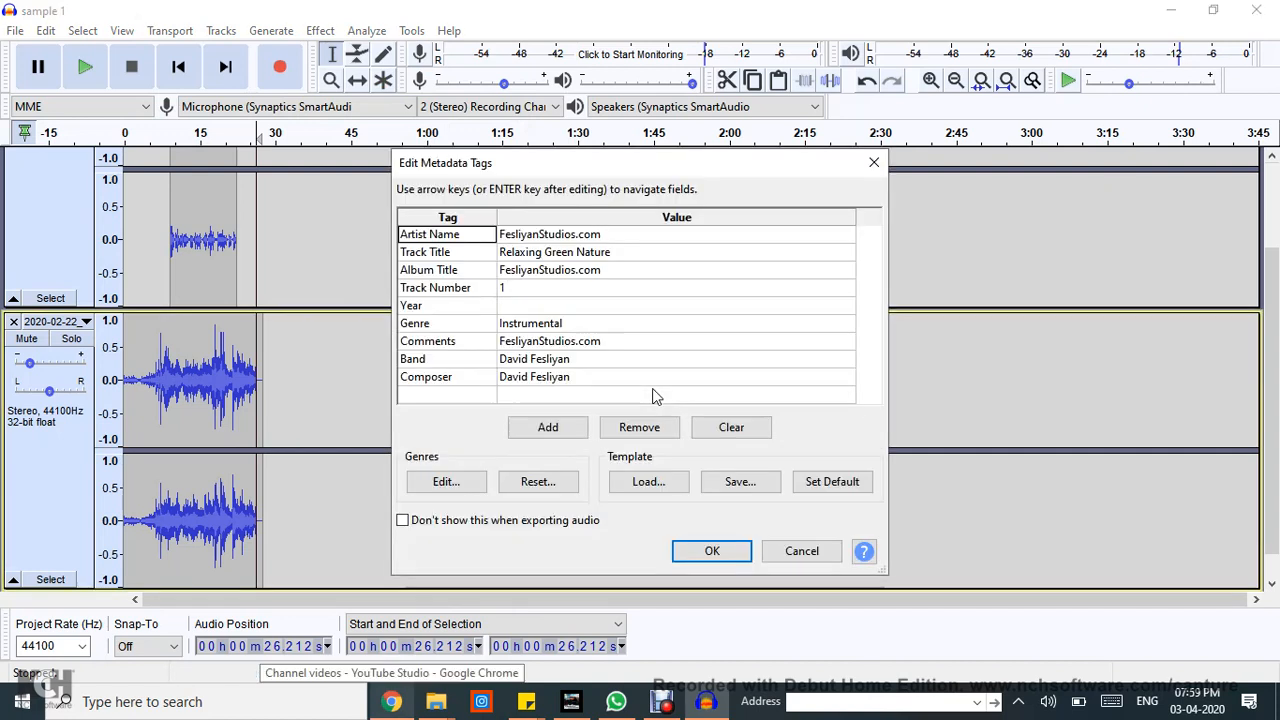
left_click(711, 550)
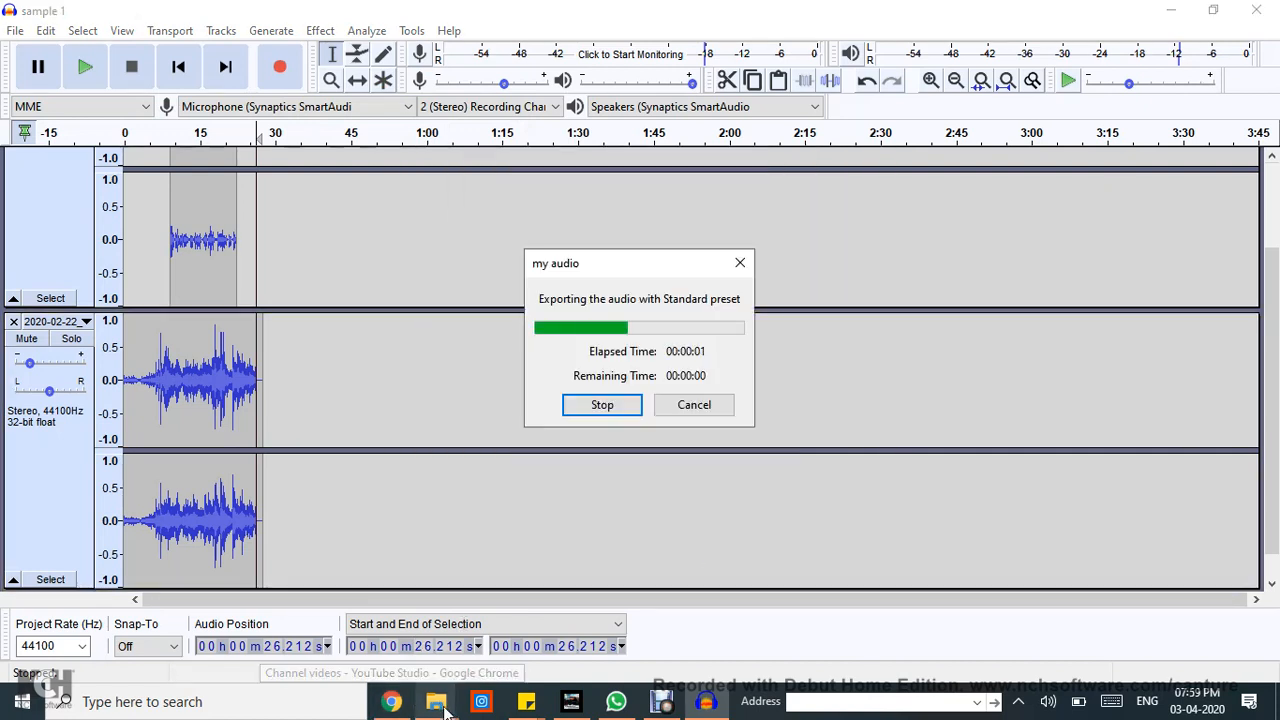
Switch to the audacity folder in File Explorer, play the exported "my audio" file at a raised volume, and return to Audacity.
mouse_move(425, 708)
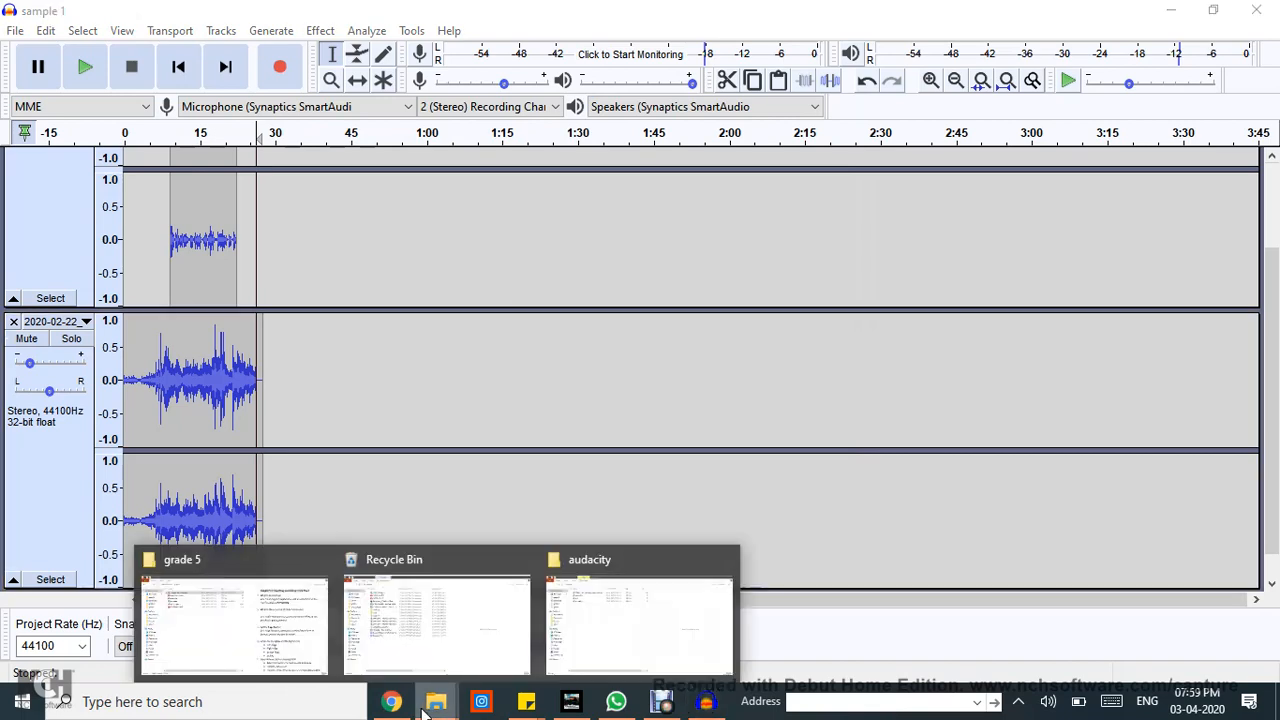
left_click(588, 630)
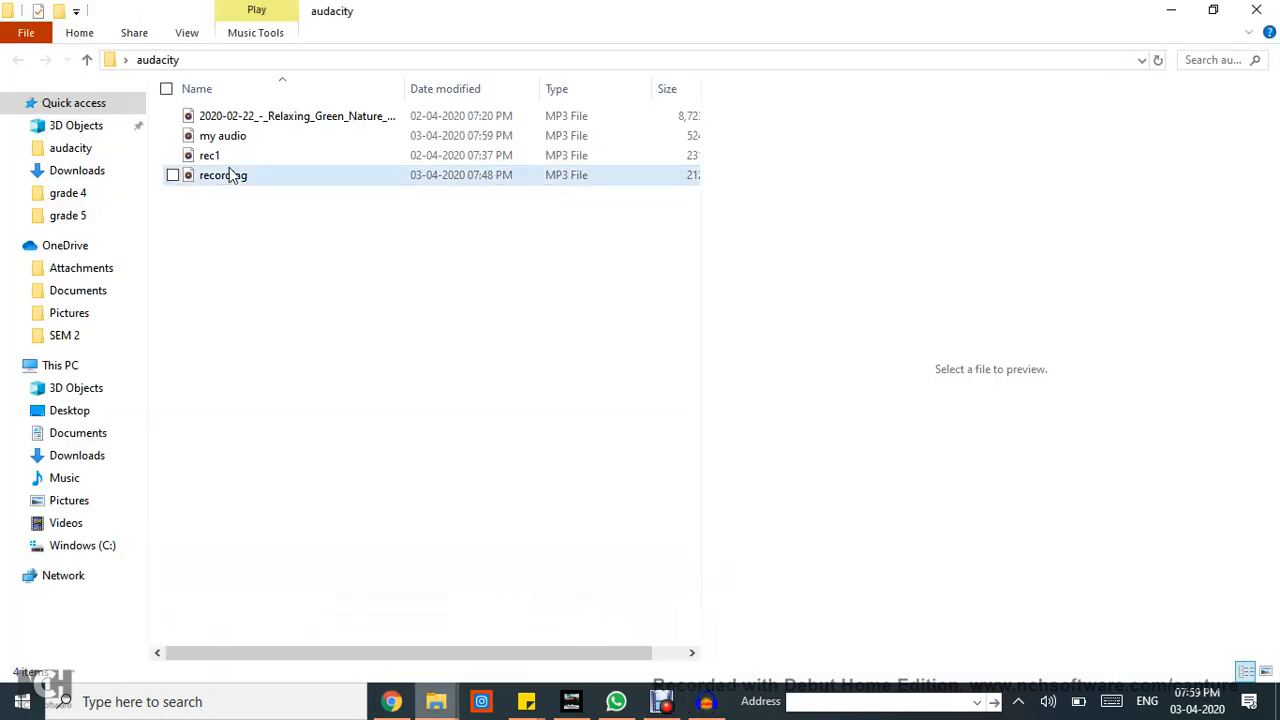
left_click(218, 138)
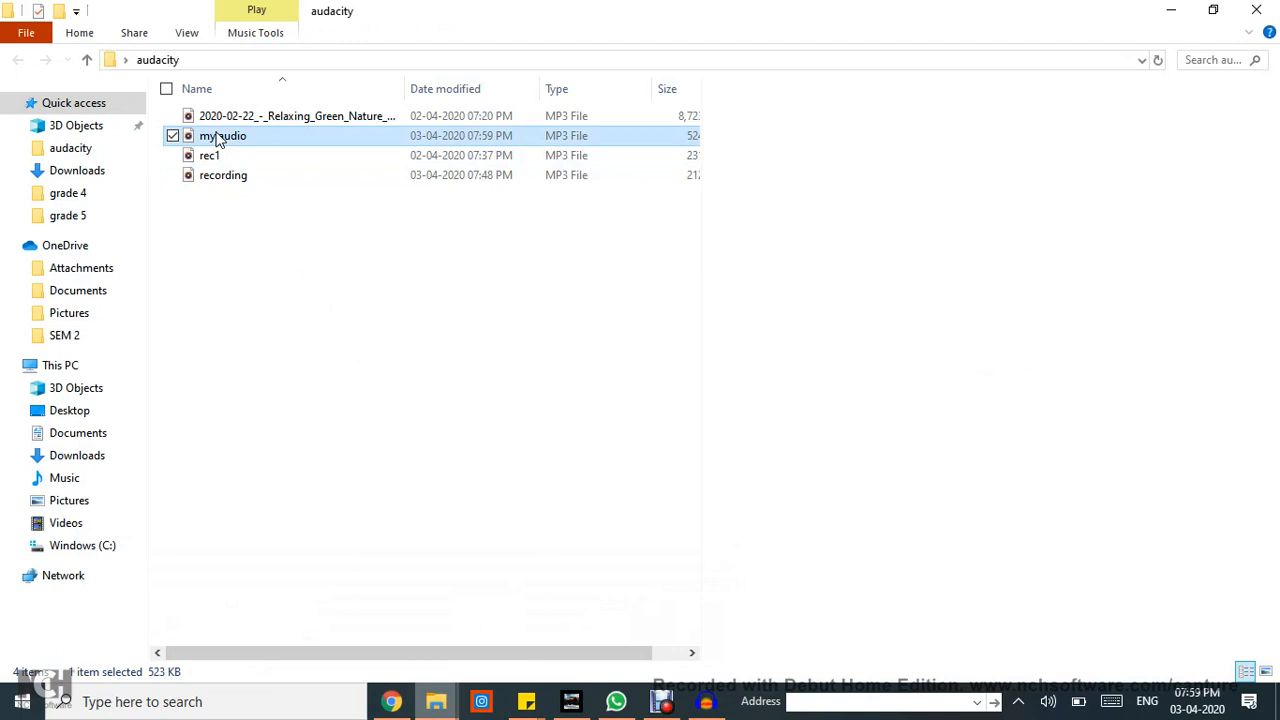
double_click(218, 138)
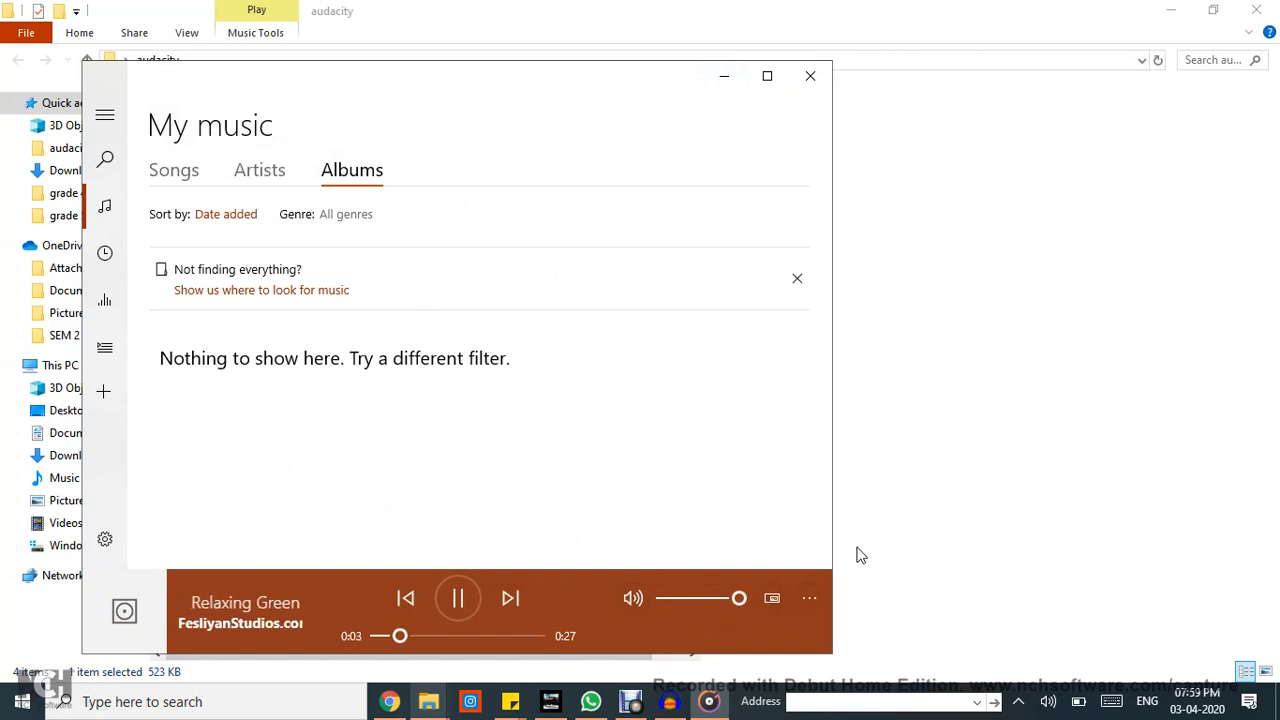
key("XF86AudioRaiseVolume")
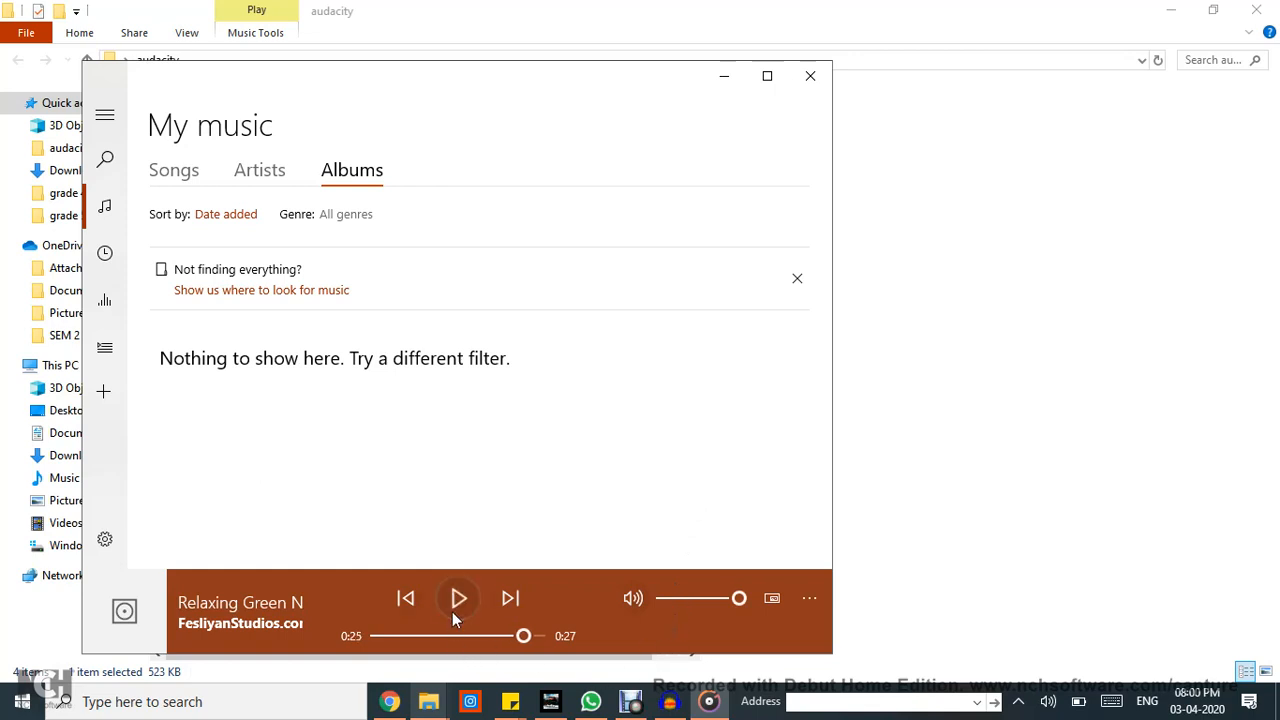
left_click(670, 703)
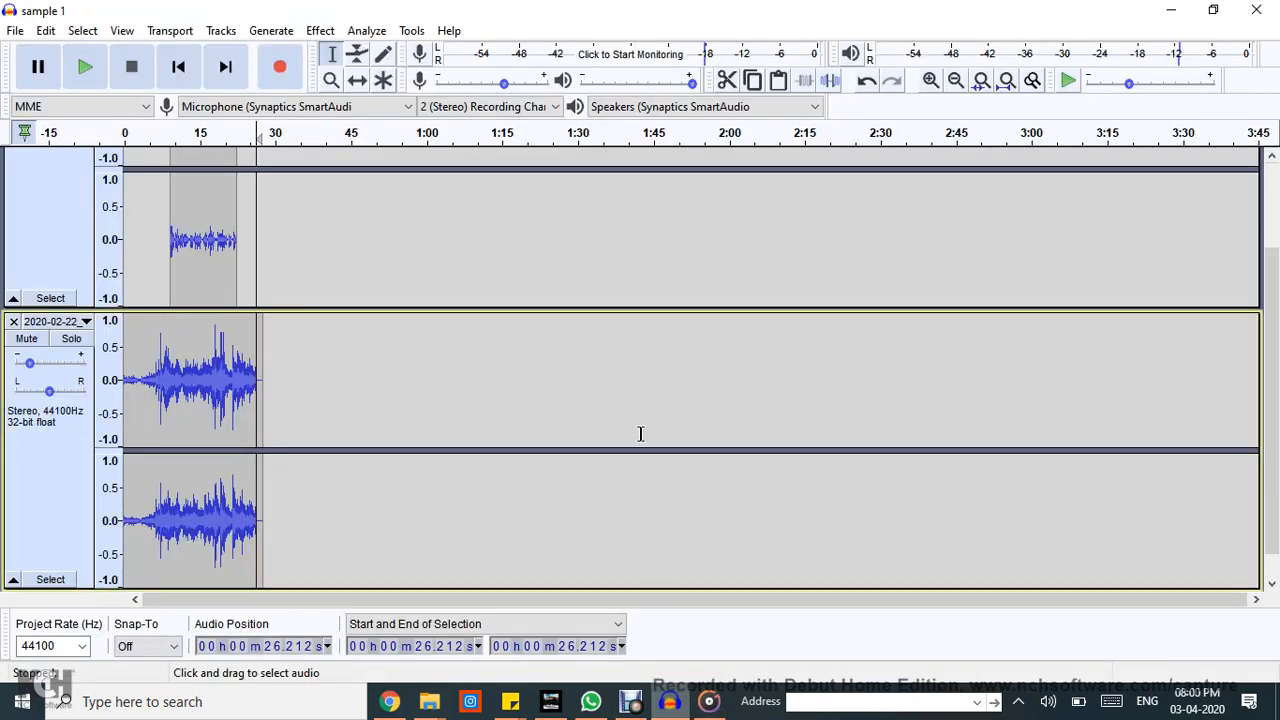